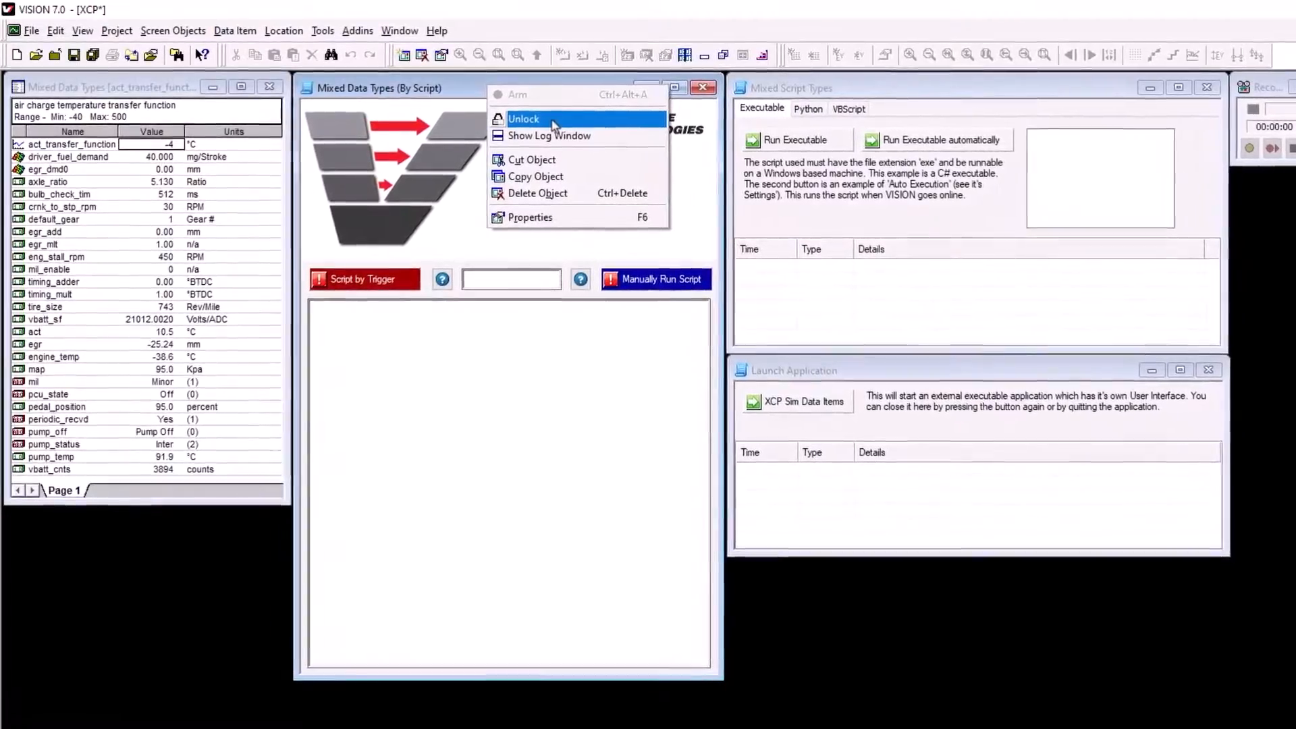
Step: Unlock the Mixed Data Types (By Script) control, view the element types that can be added, and lock it again
left_click(549, 119)
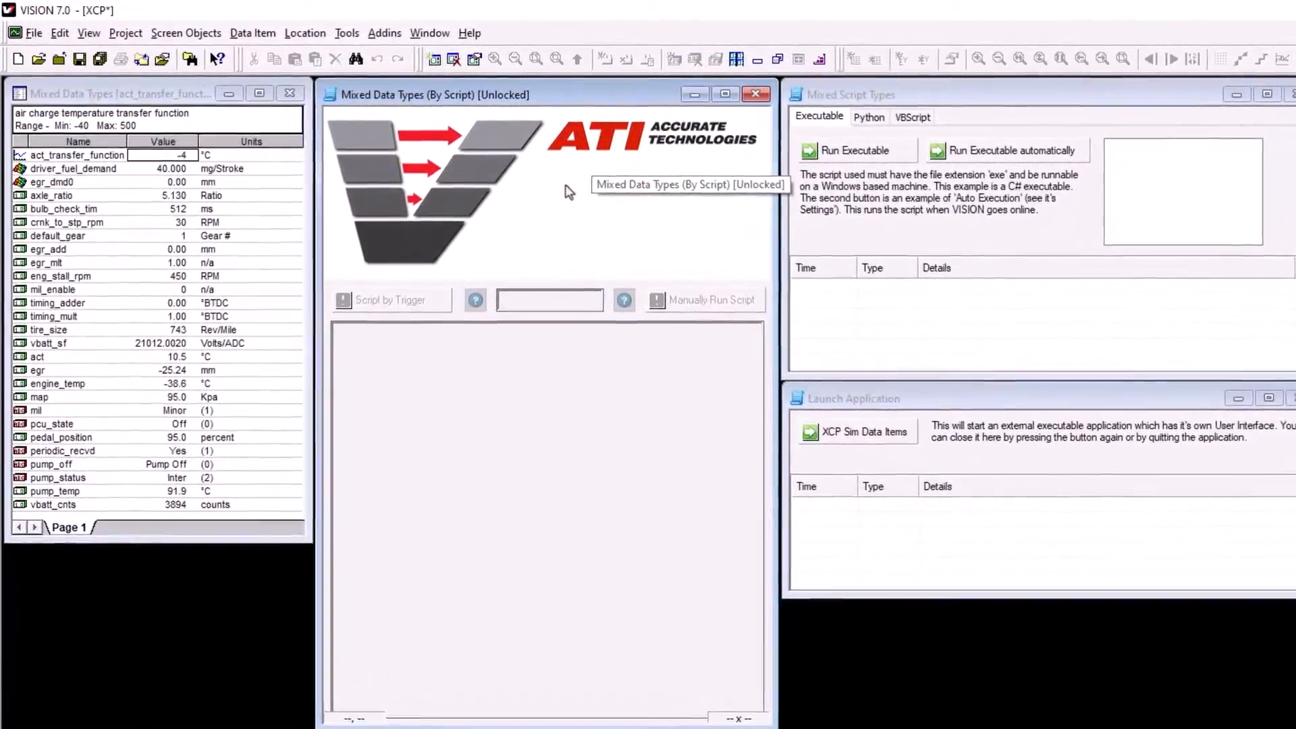
right_click(564, 191)
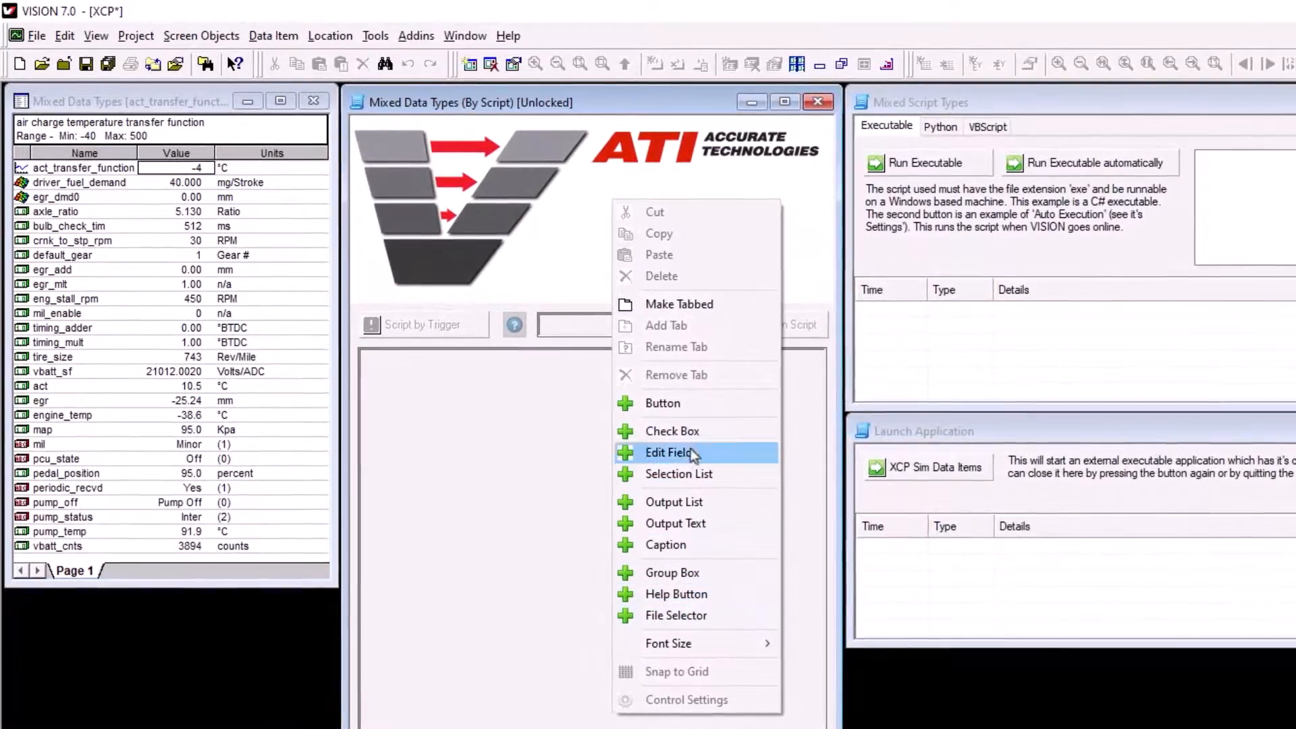
left_click(683, 176)
right_click(590, 128)
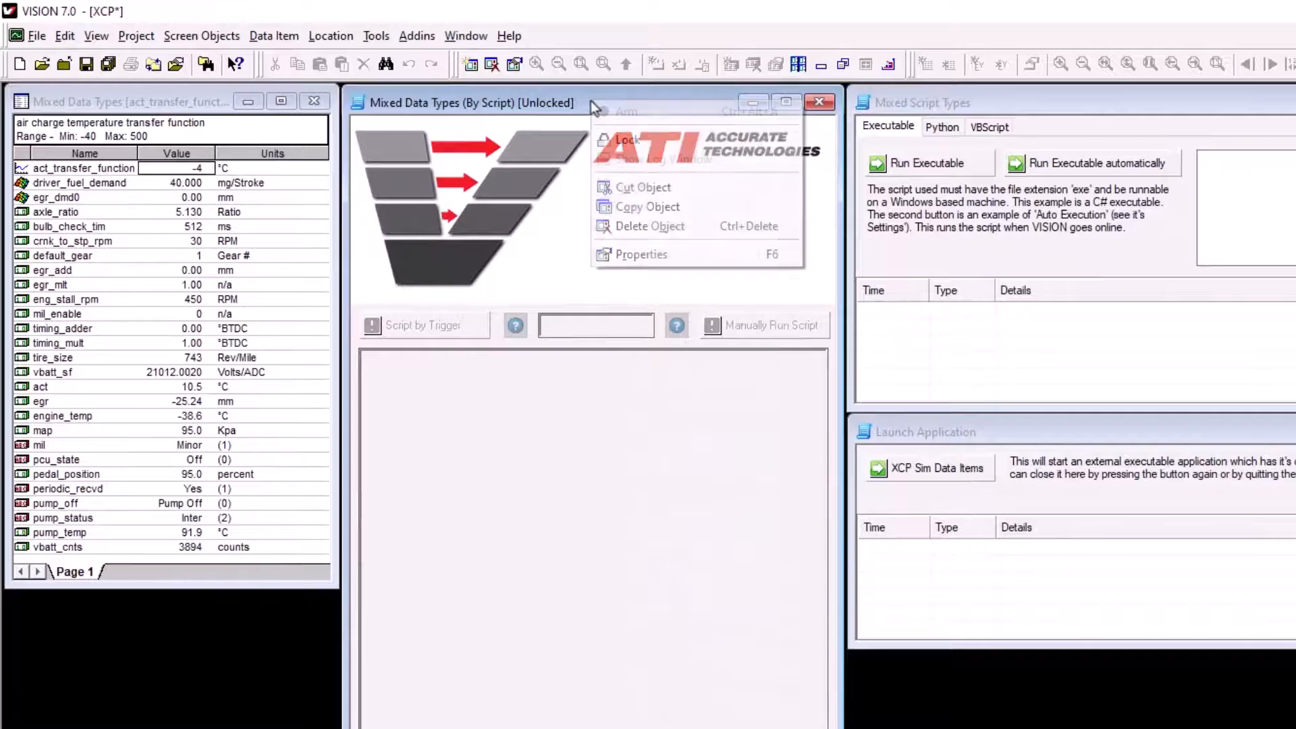
left_click(617, 139)
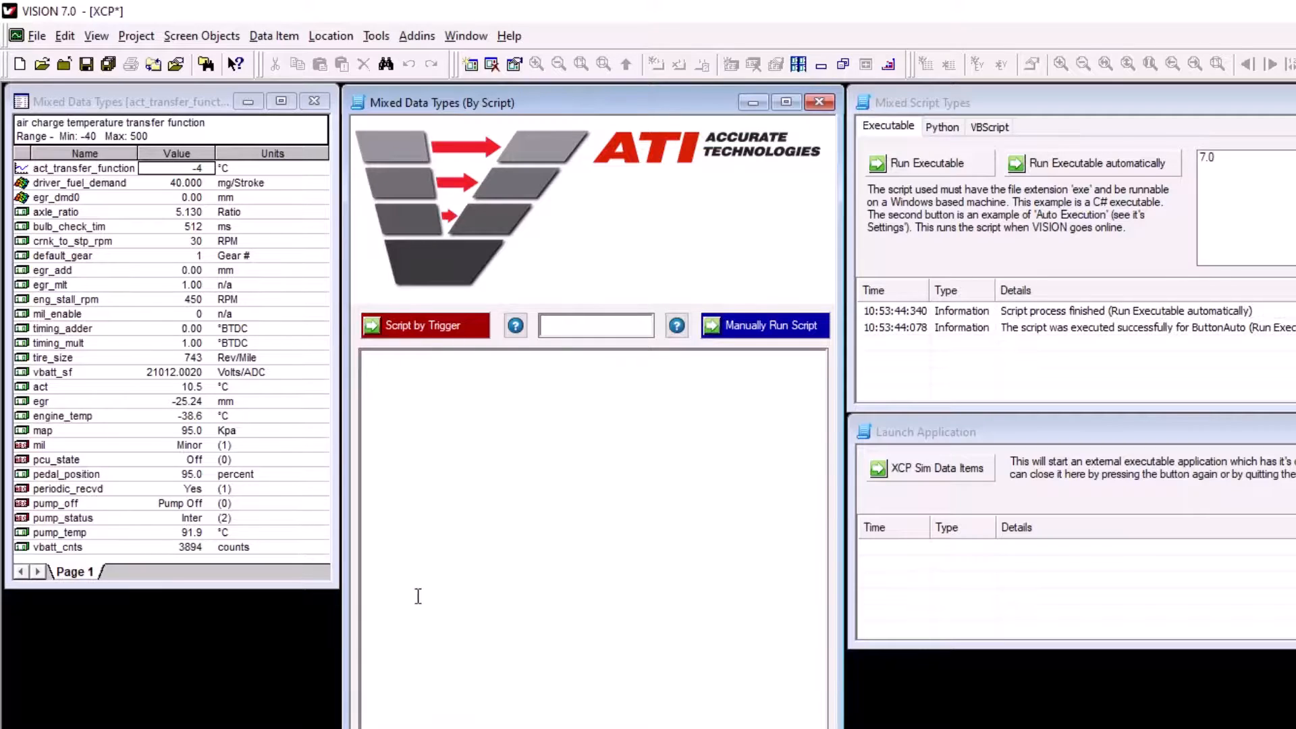
Step: Run the Script by Trigger script and the C# example script in the Mixed Script Types control
left_click(428, 331)
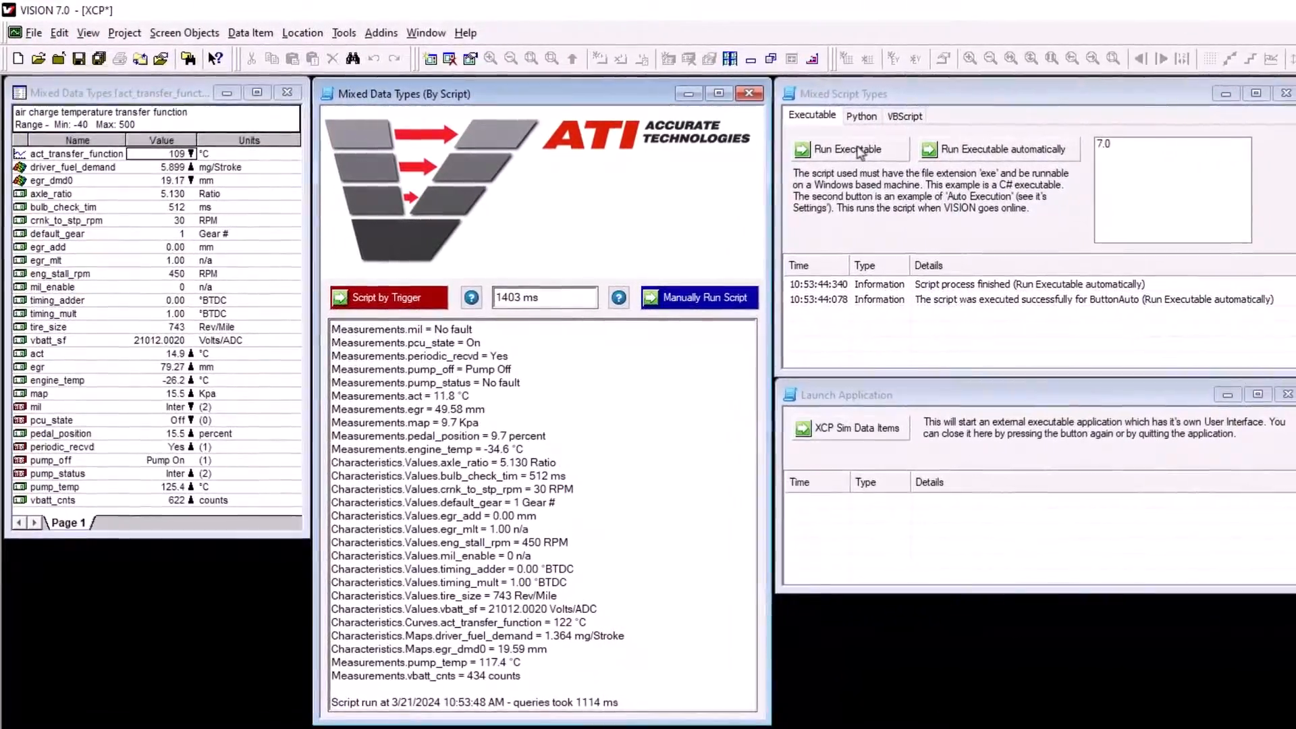
left_click(854, 151)
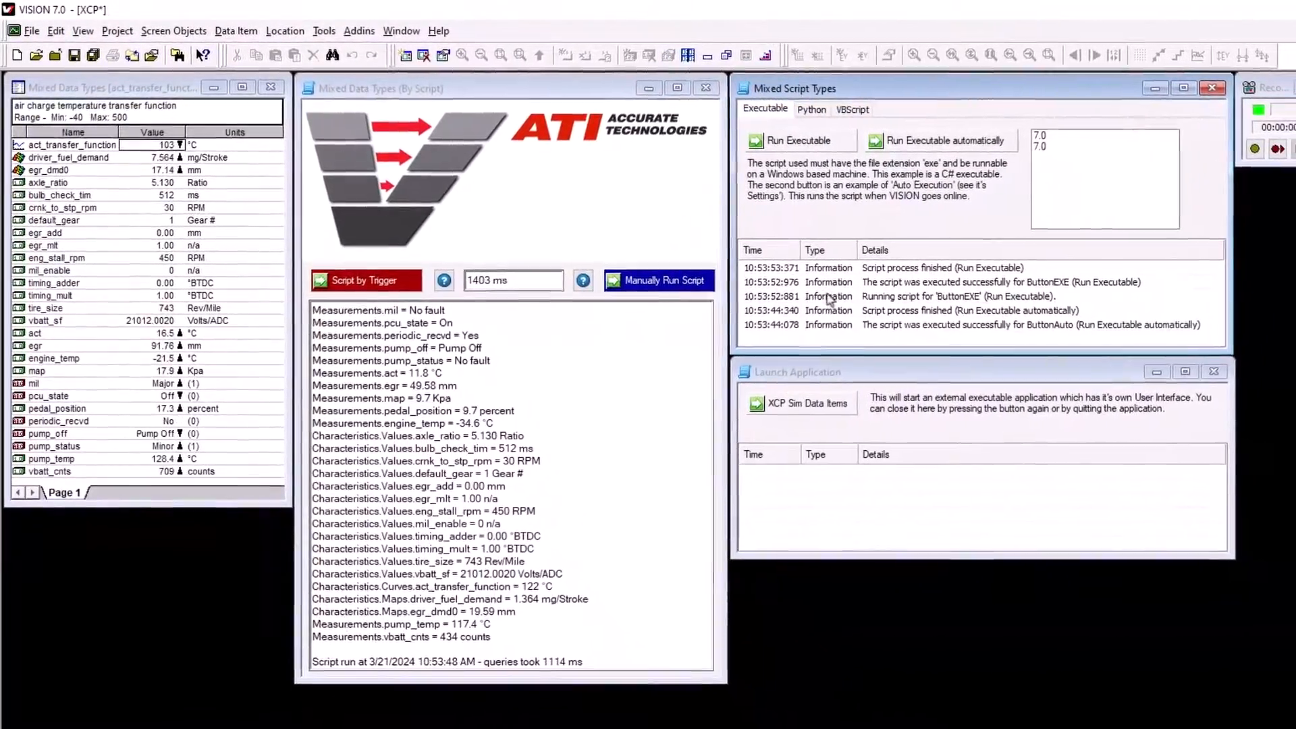
Step: Launch the XCP Sim Data Items application, move its window clear of the other controls, and toggle the online state
left_click(814, 405)
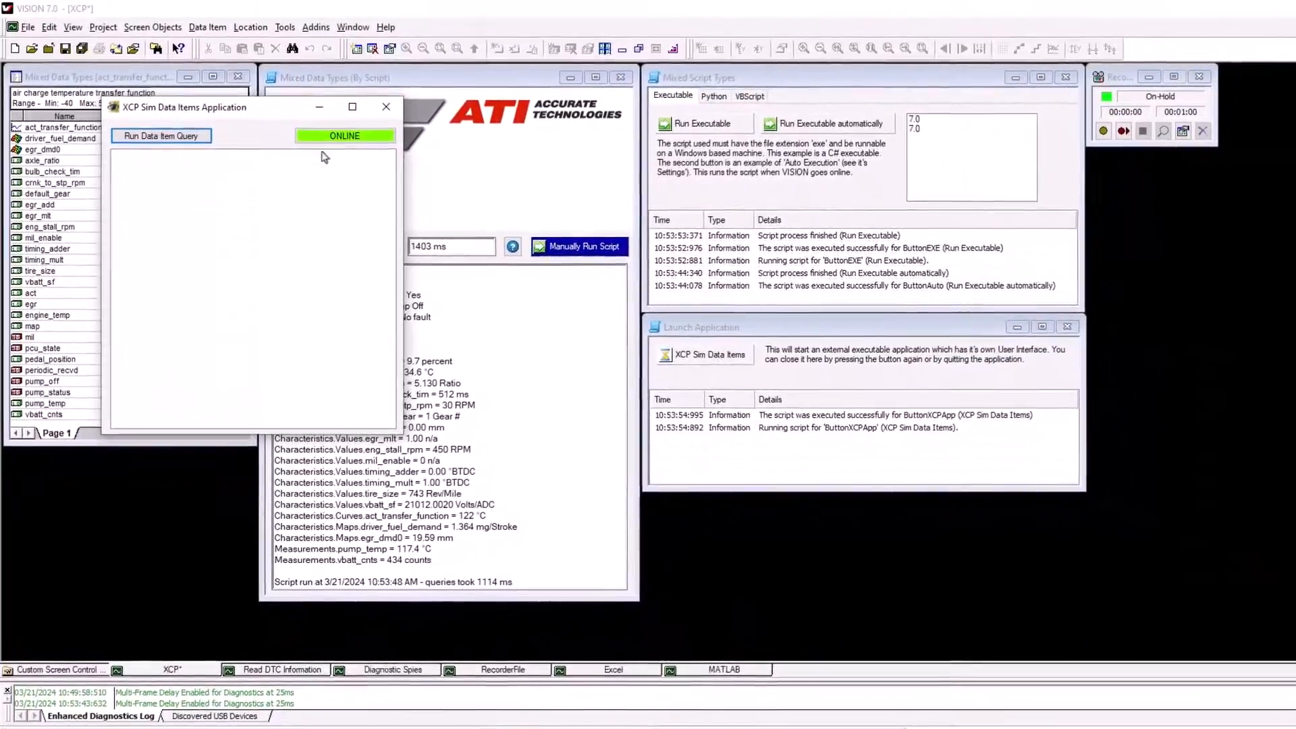
left_click_drag(290, 115, 1174, 181)
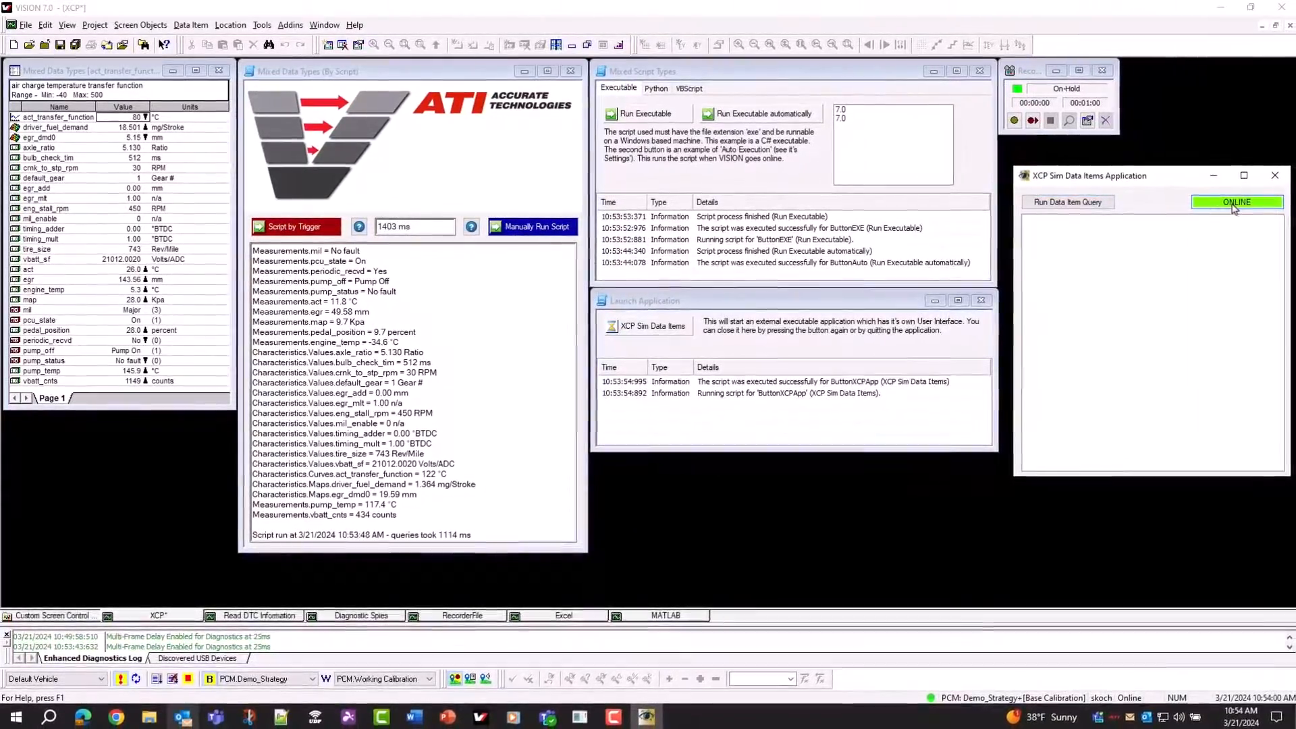
left_click(1231, 202)
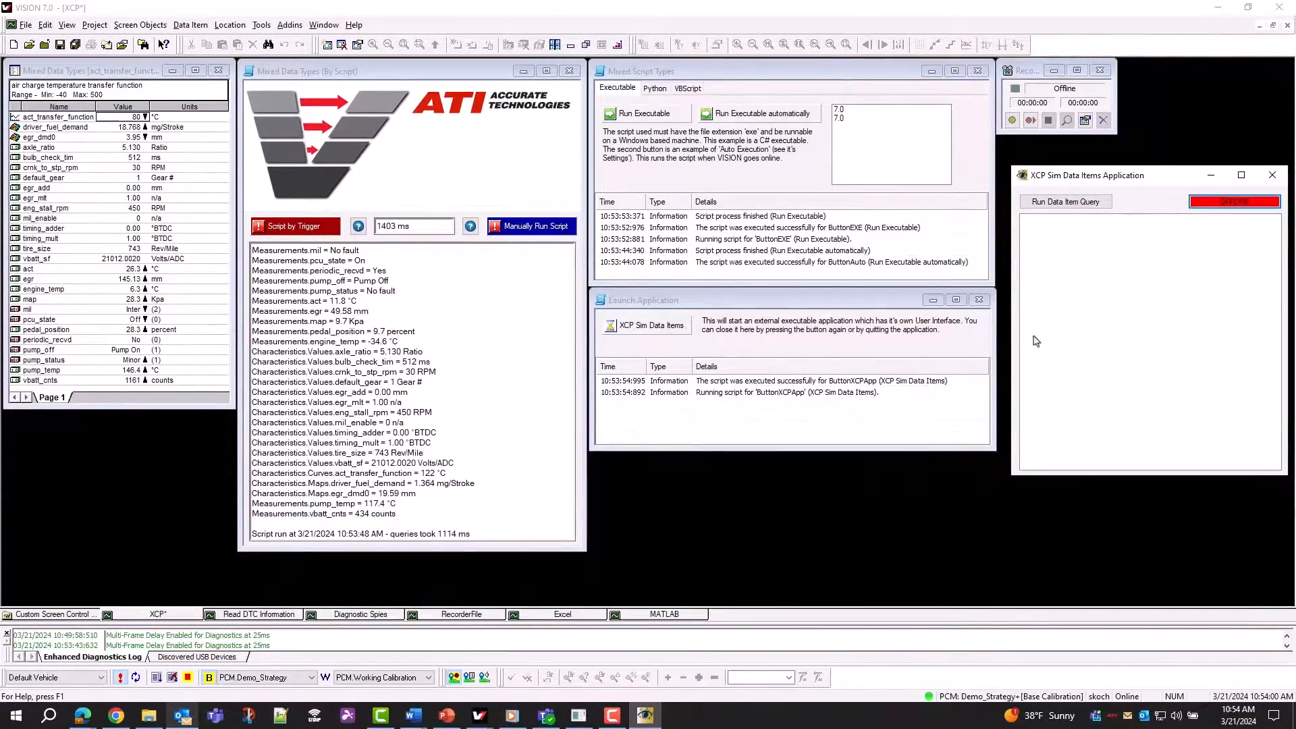
left_click(118, 679)
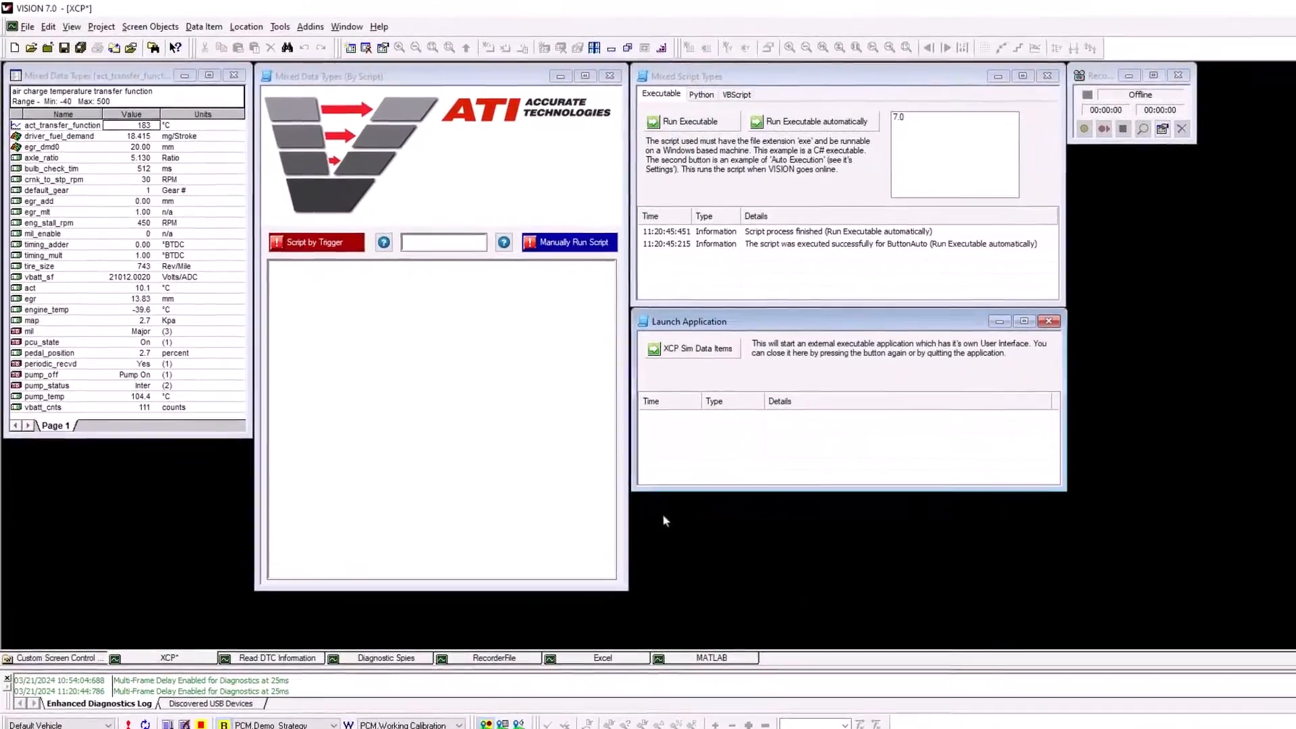
Step: Add a new Custom Screen Control to the XCP screen and unlock it for editing
right_click(639, 497)
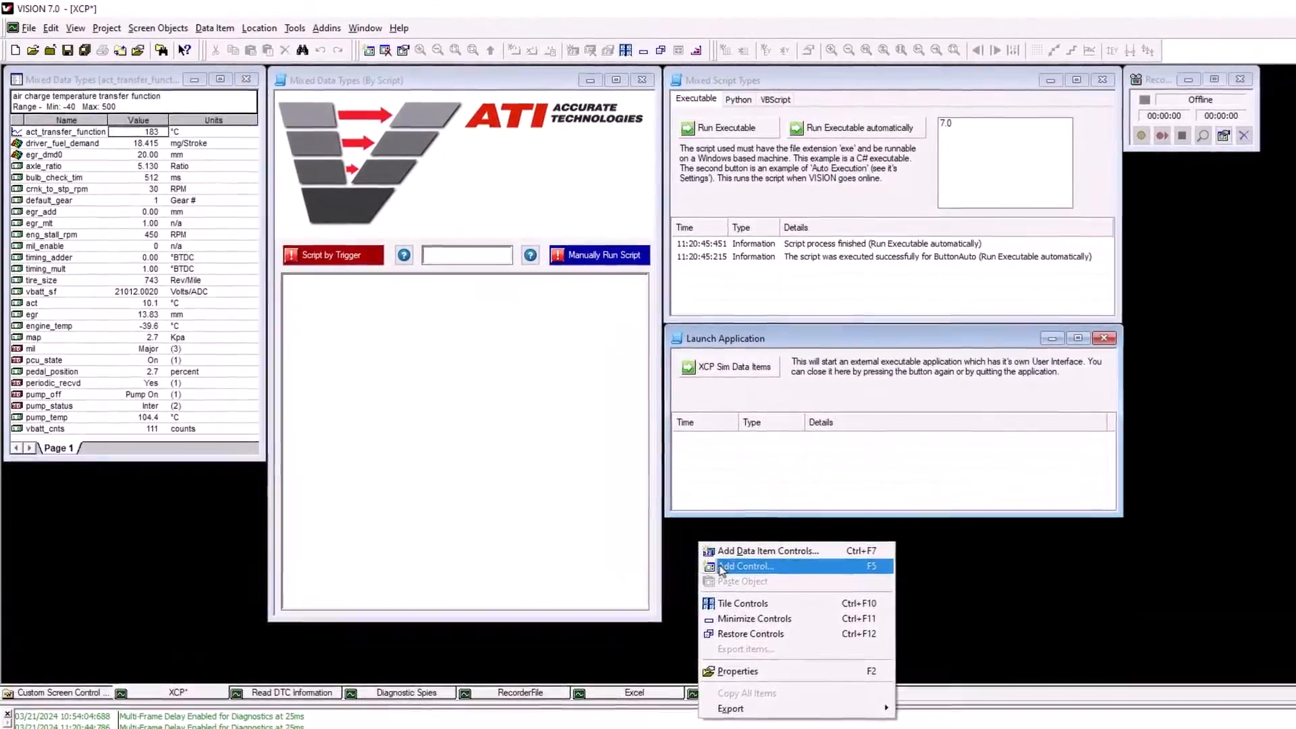
left_click(717, 563)
scroll(371, 439, "down", 7)
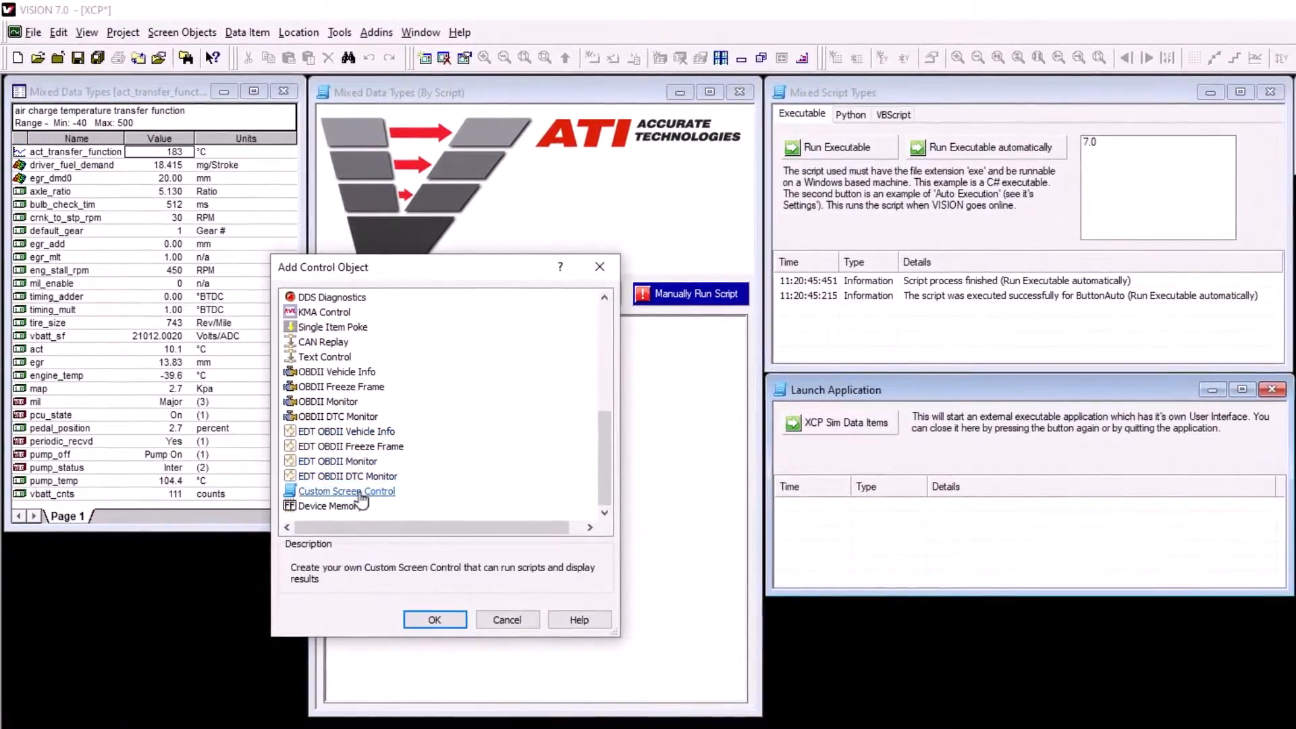
double_click(361, 493)
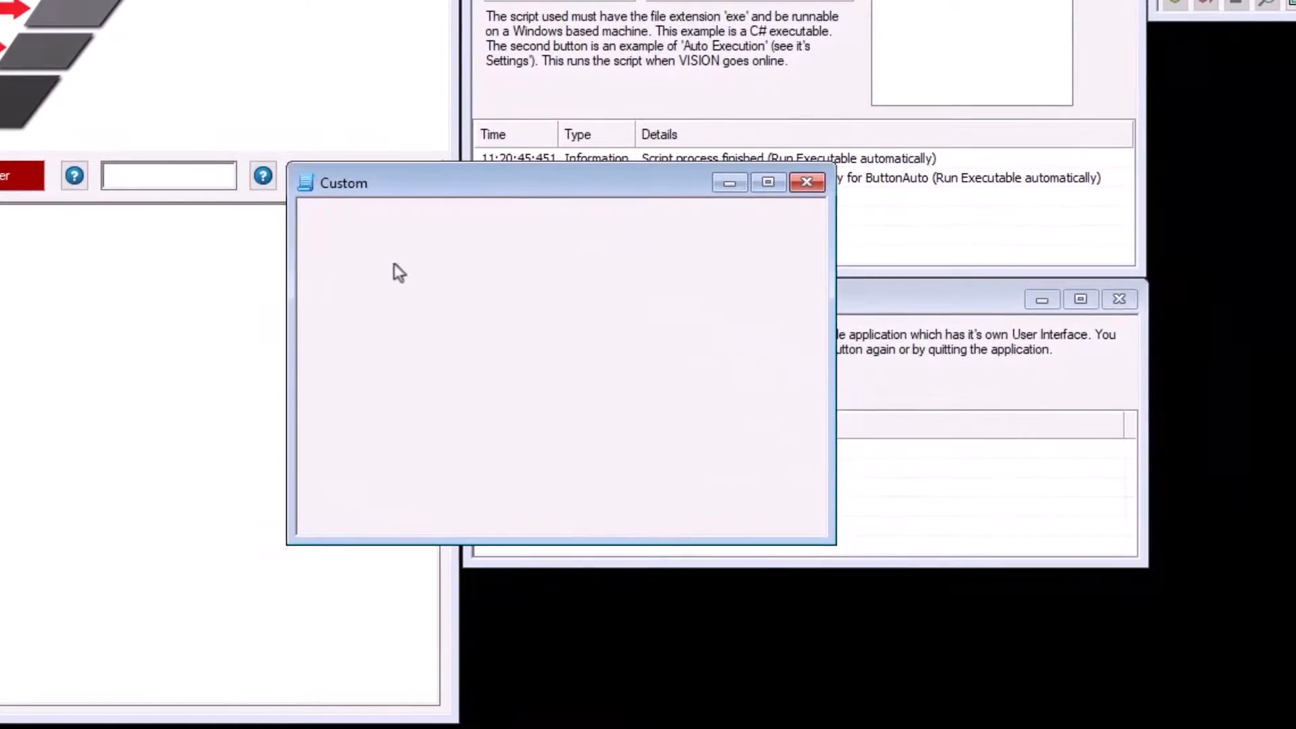
right_click(437, 179)
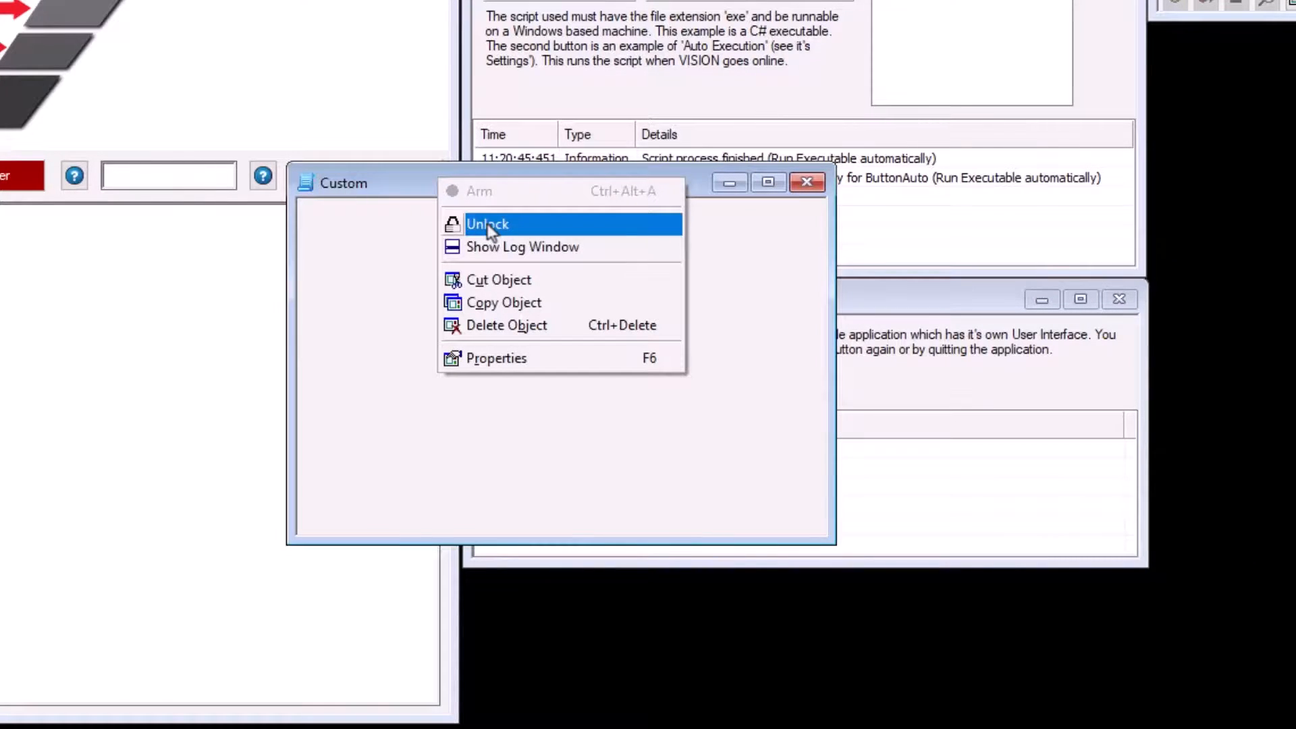
left_click(517, 225)
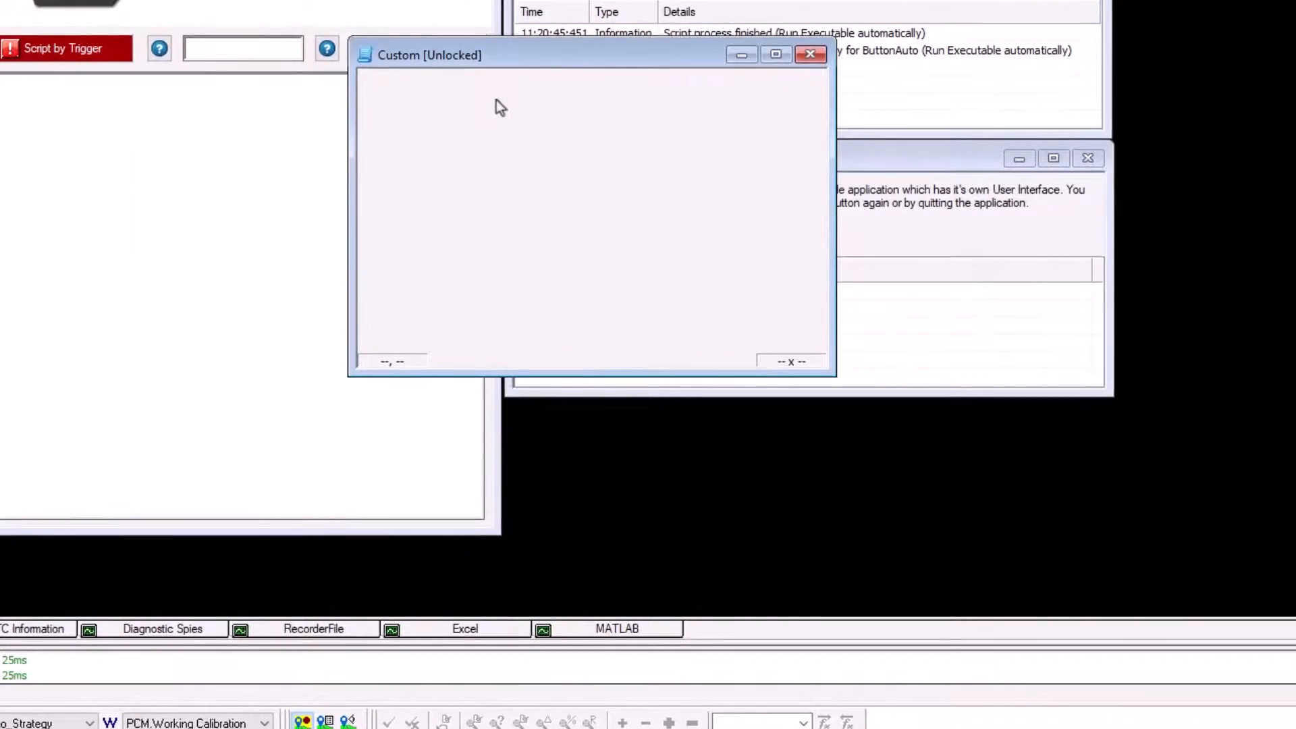
Step: Add a button to the new Custom control and move it into the control's upper-left corner at 4, 4
right_click(497, 103)
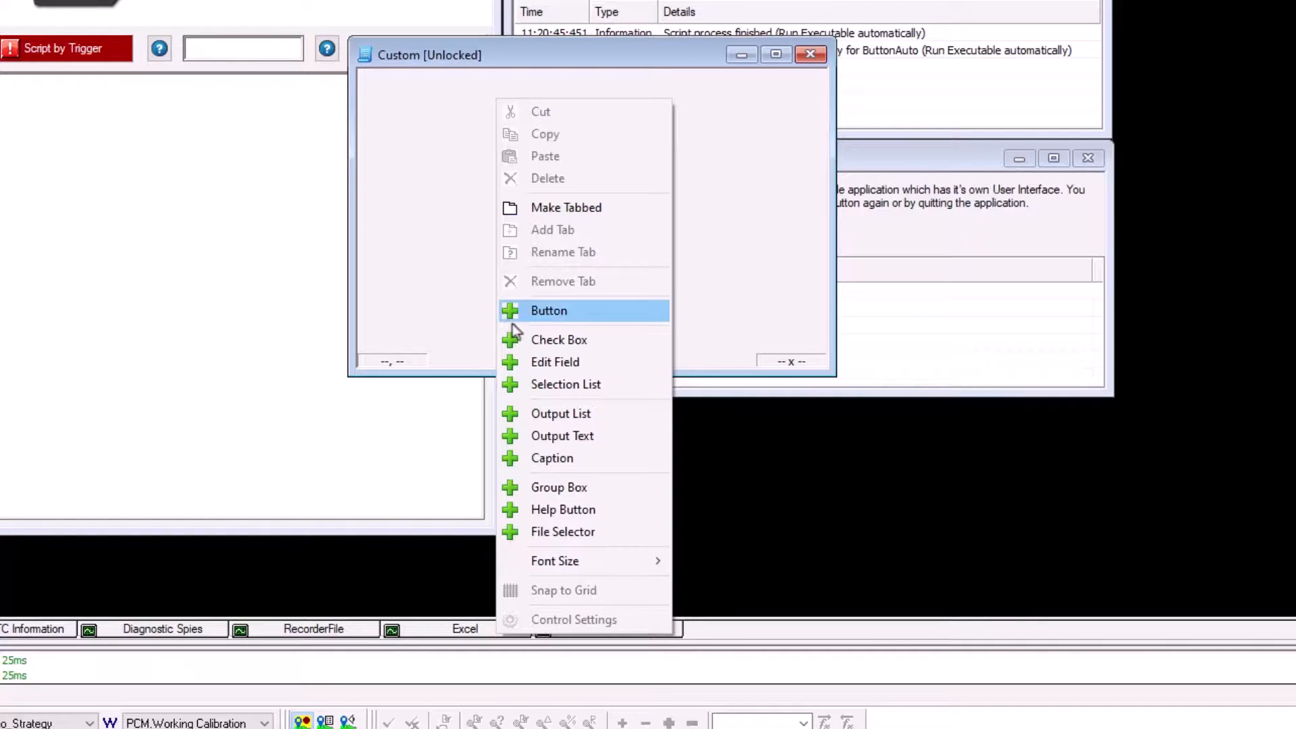
left_click(589, 312)
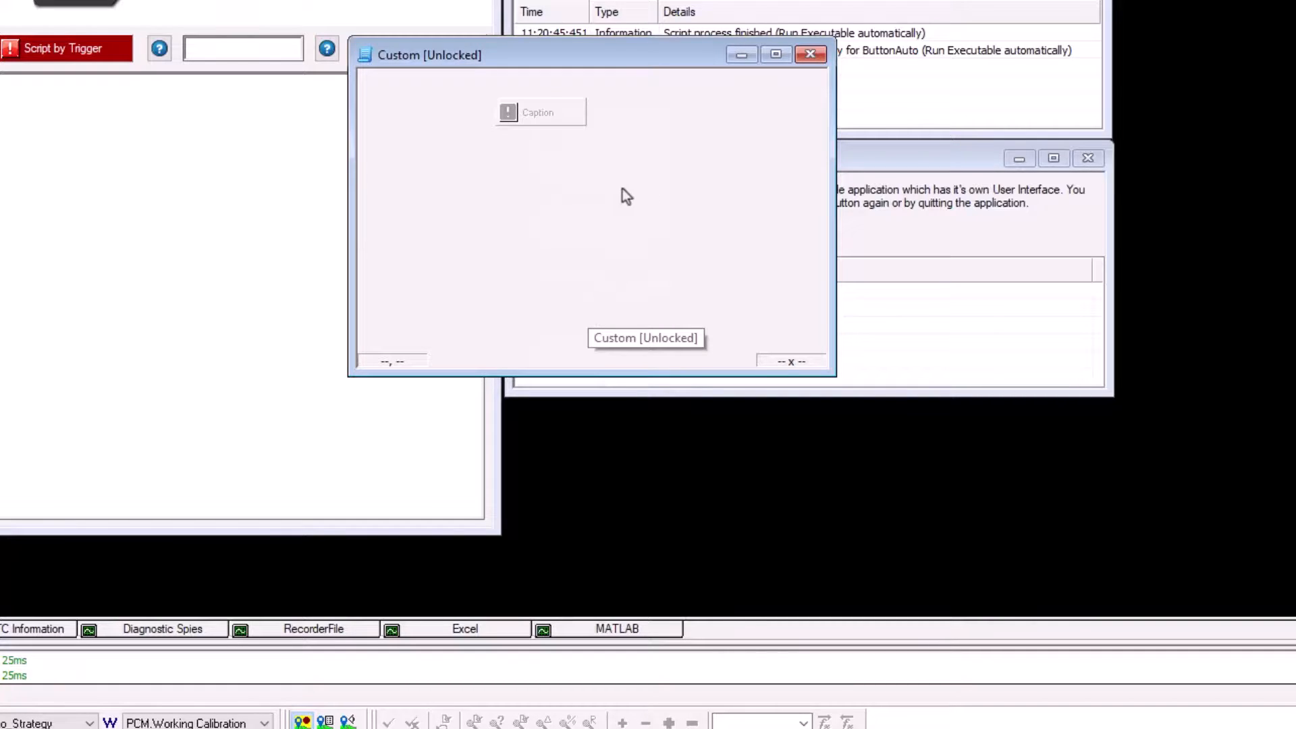
left_click(549, 115)
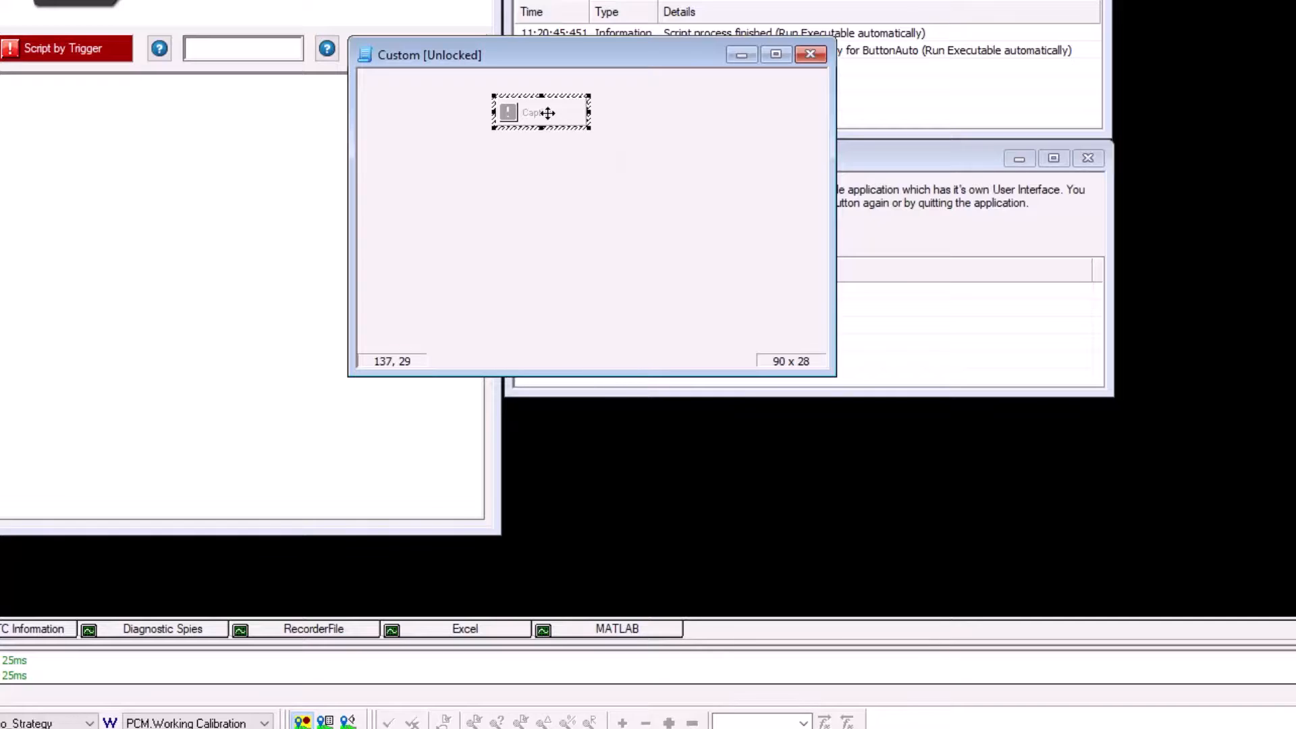
left_click_drag(547, 113, 413, 88)
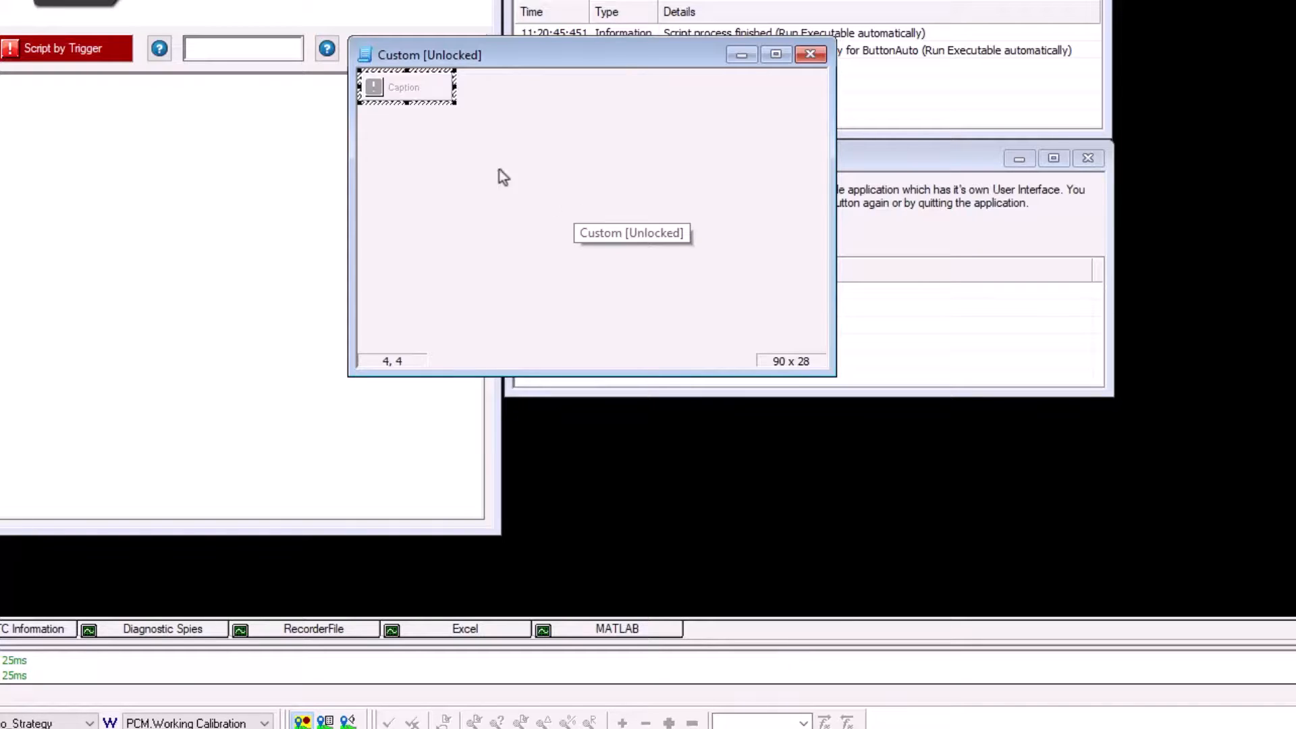
Step: Configure the button's script with two Callback ID arguments and XCPSimDataItemsThread.exe as the script file
right_click(433, 88)
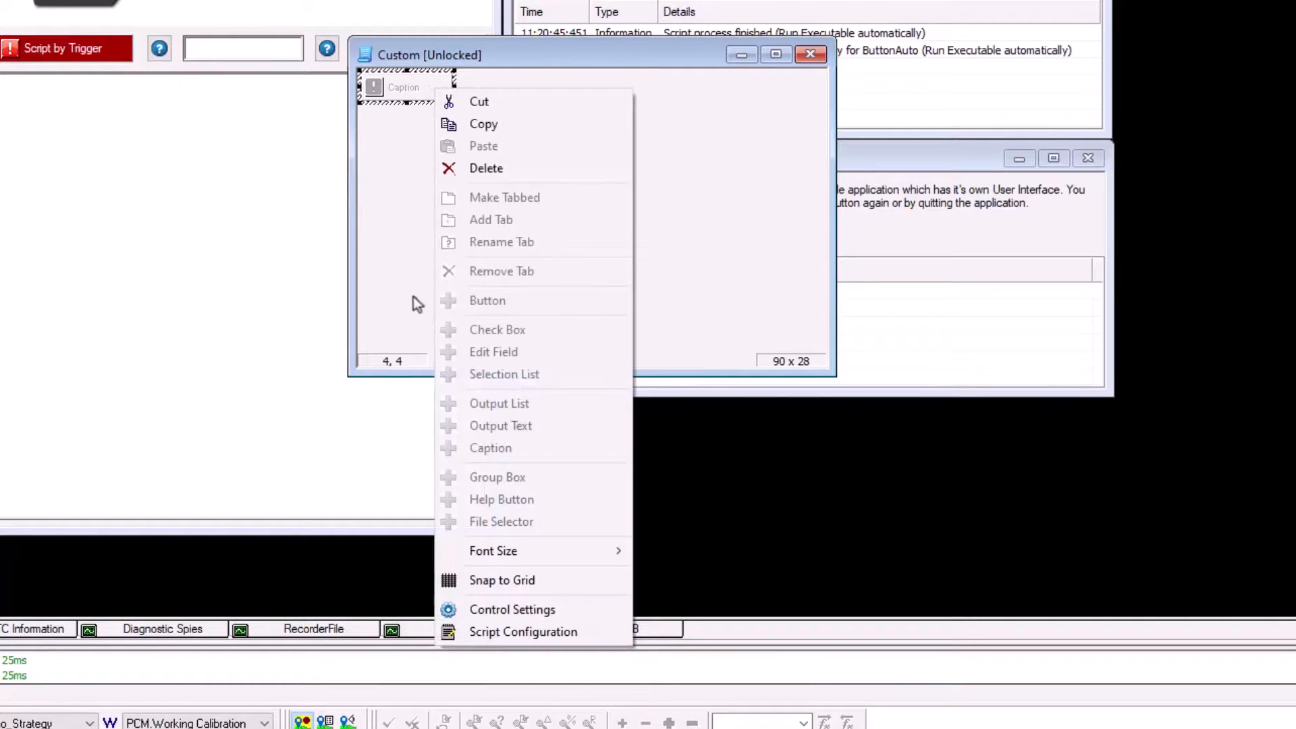
left_click(492, 633)
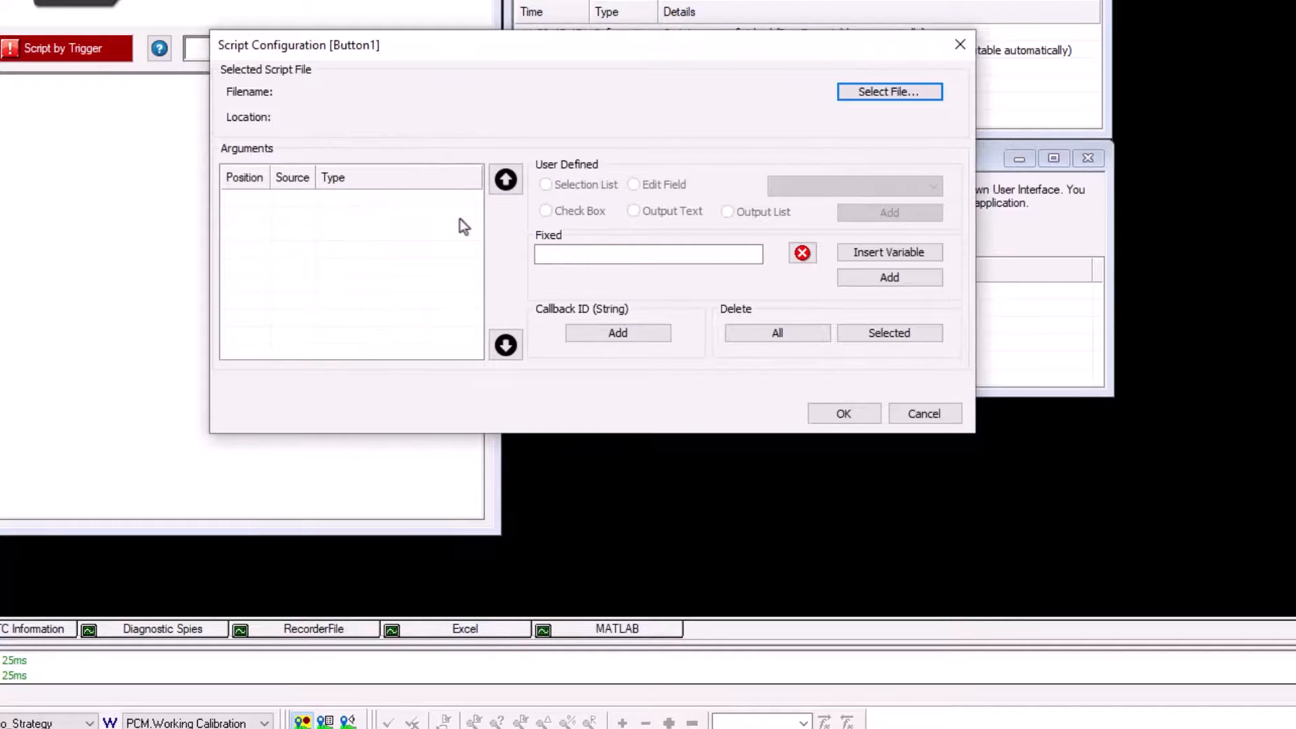
left_click(594, 330)
left_click(595, 332)
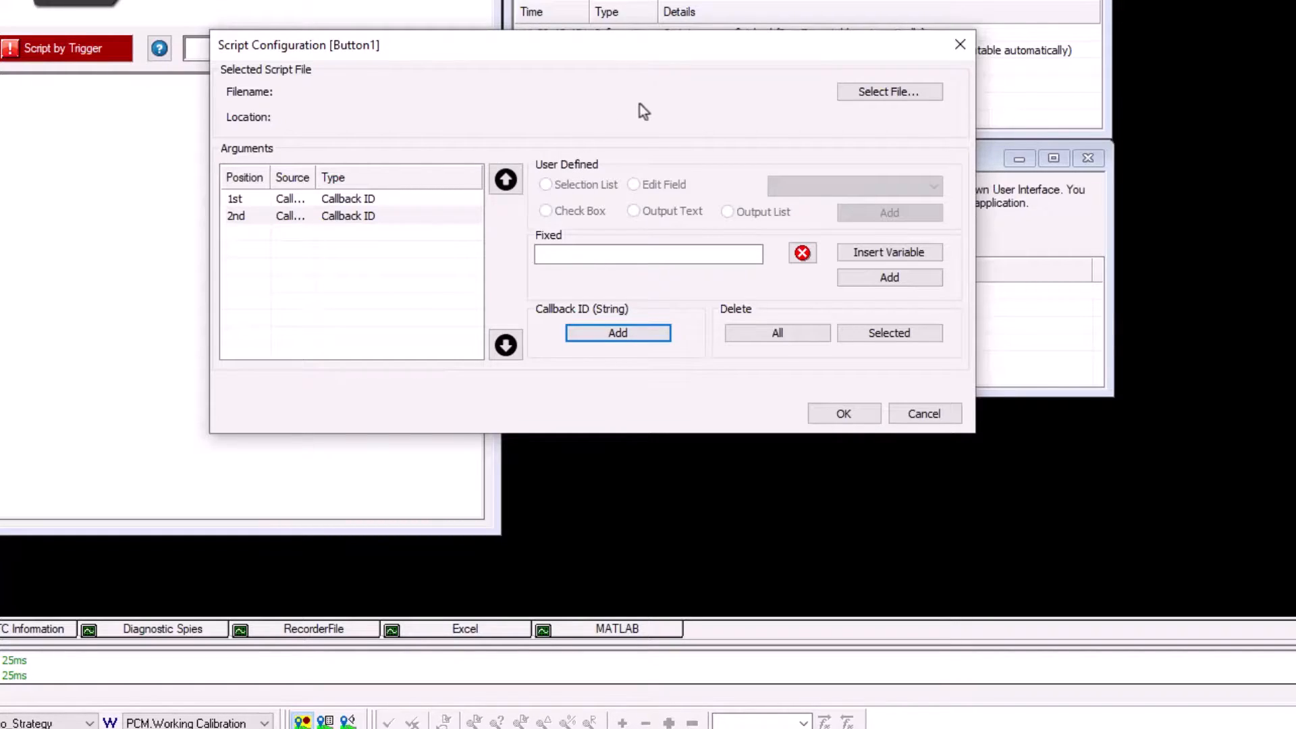
left_click(885, 94)
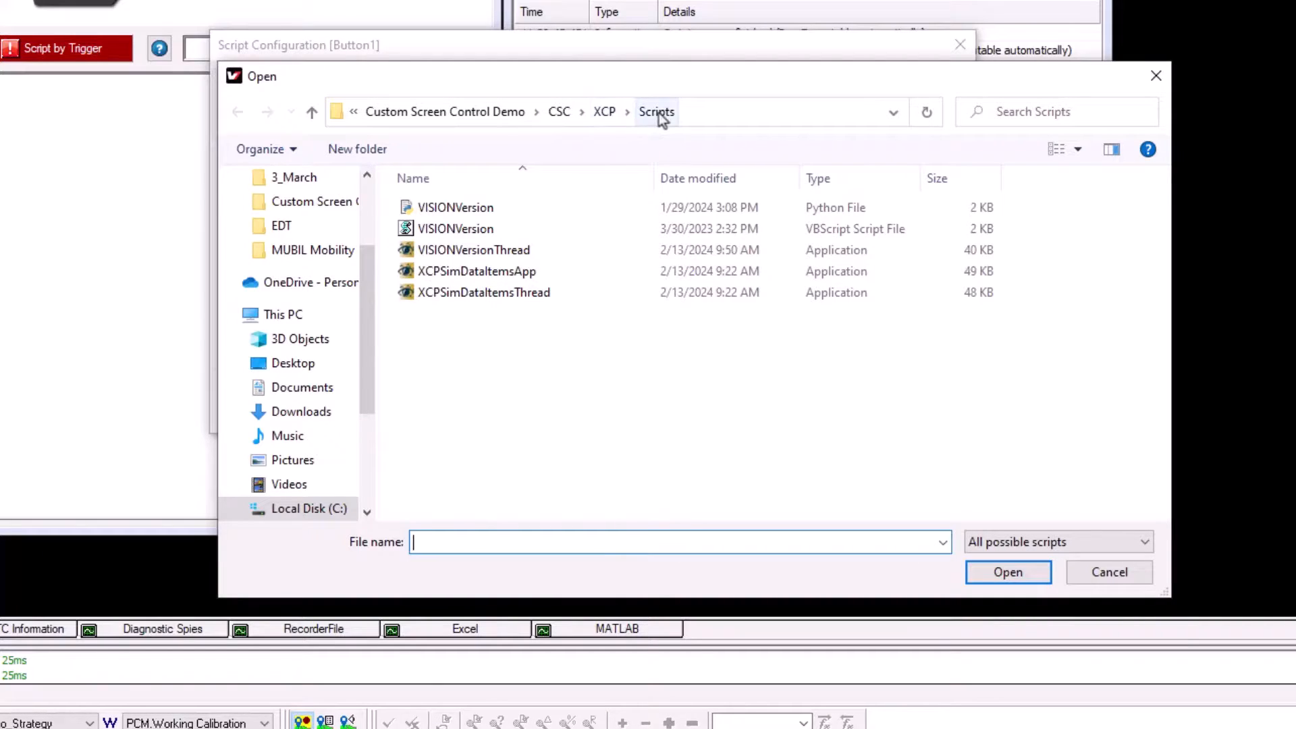
double_click(491, 294)
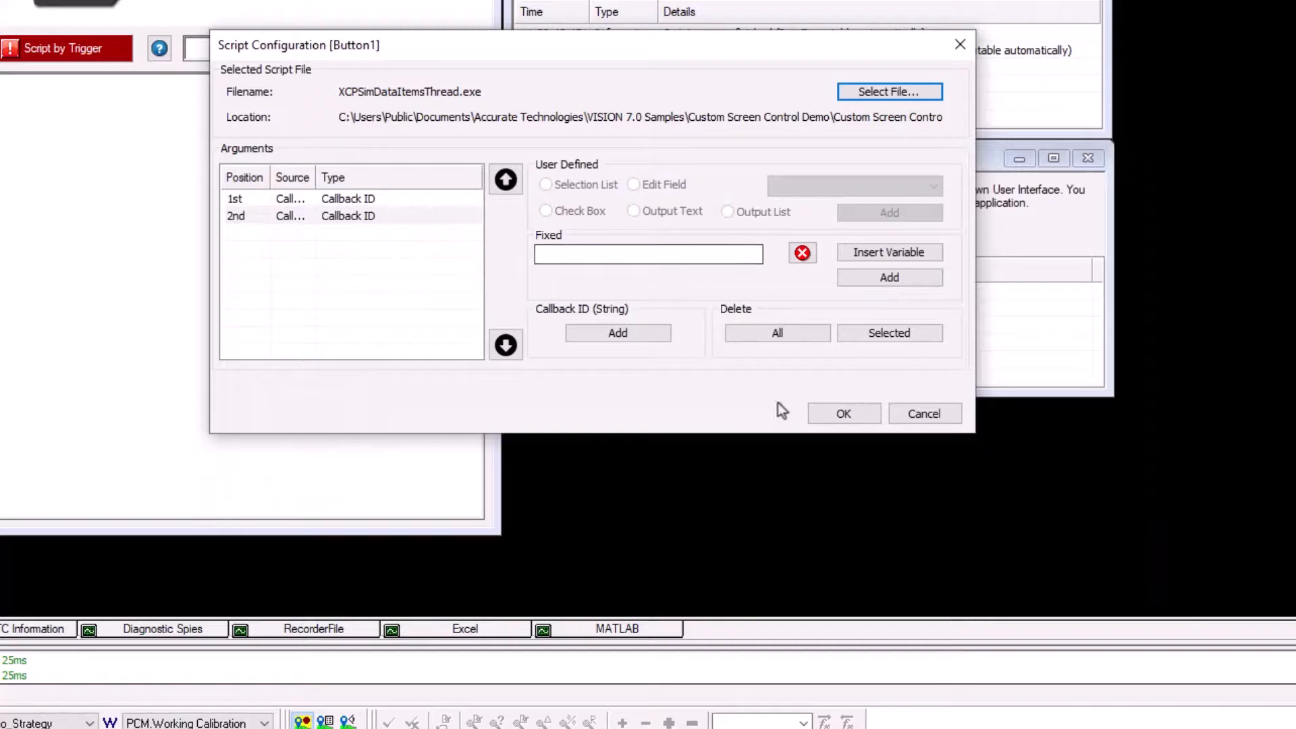
left_click(837, 413)
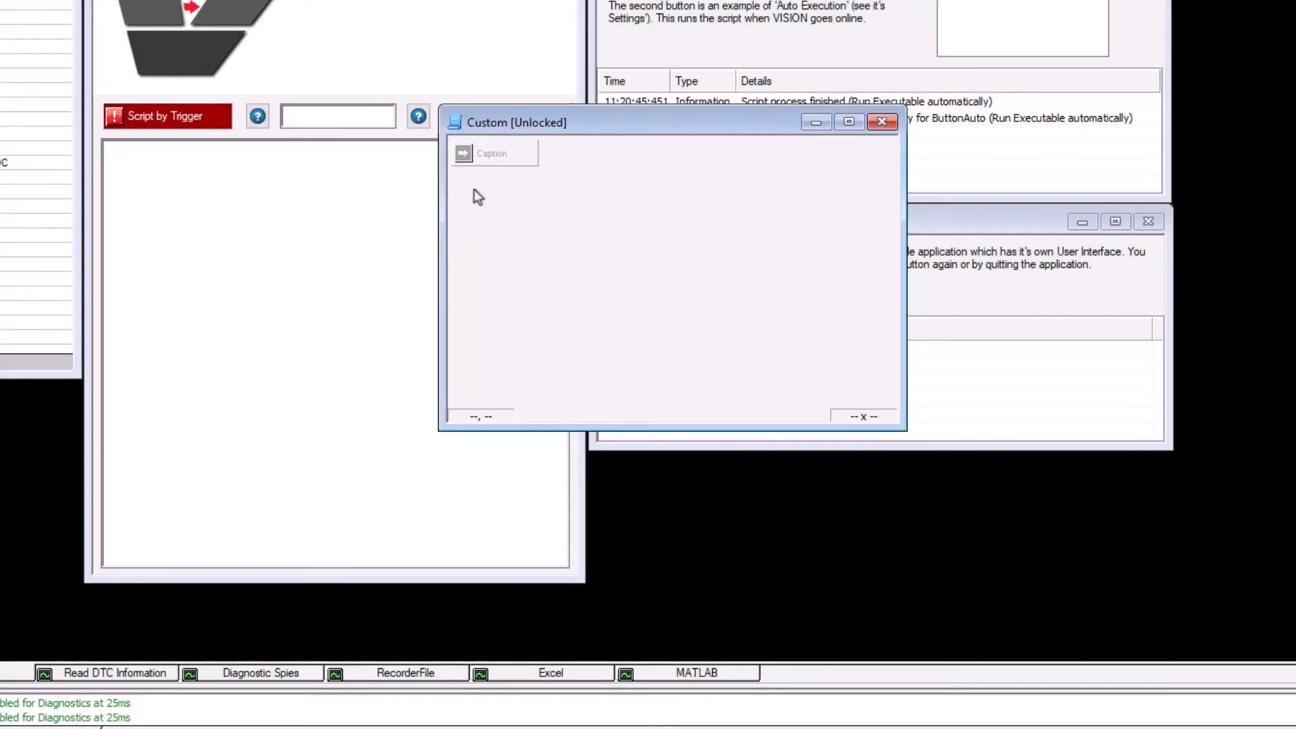
Step: Add an Output Text element below the button at 8, 36 and enlarge it to about 452 x 254
right_click(475, 192)
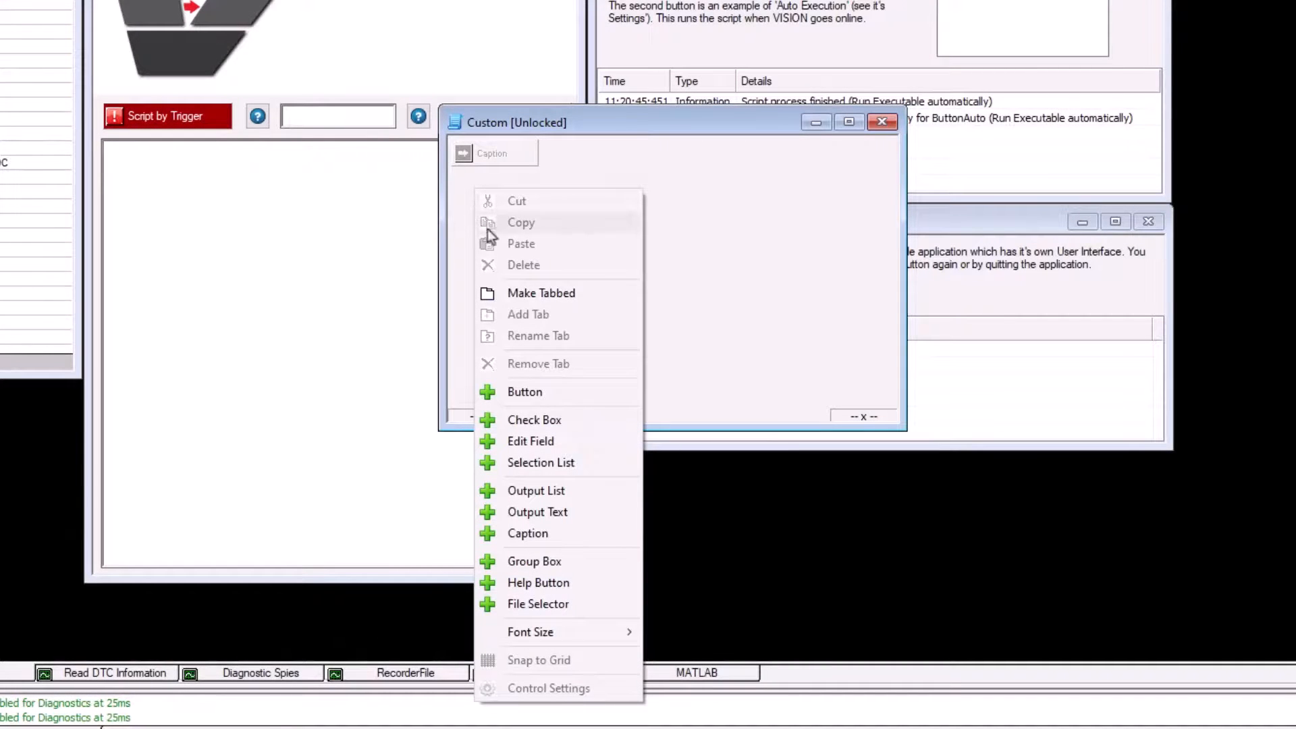
left_click(508, 511)
left_click(503, 229)
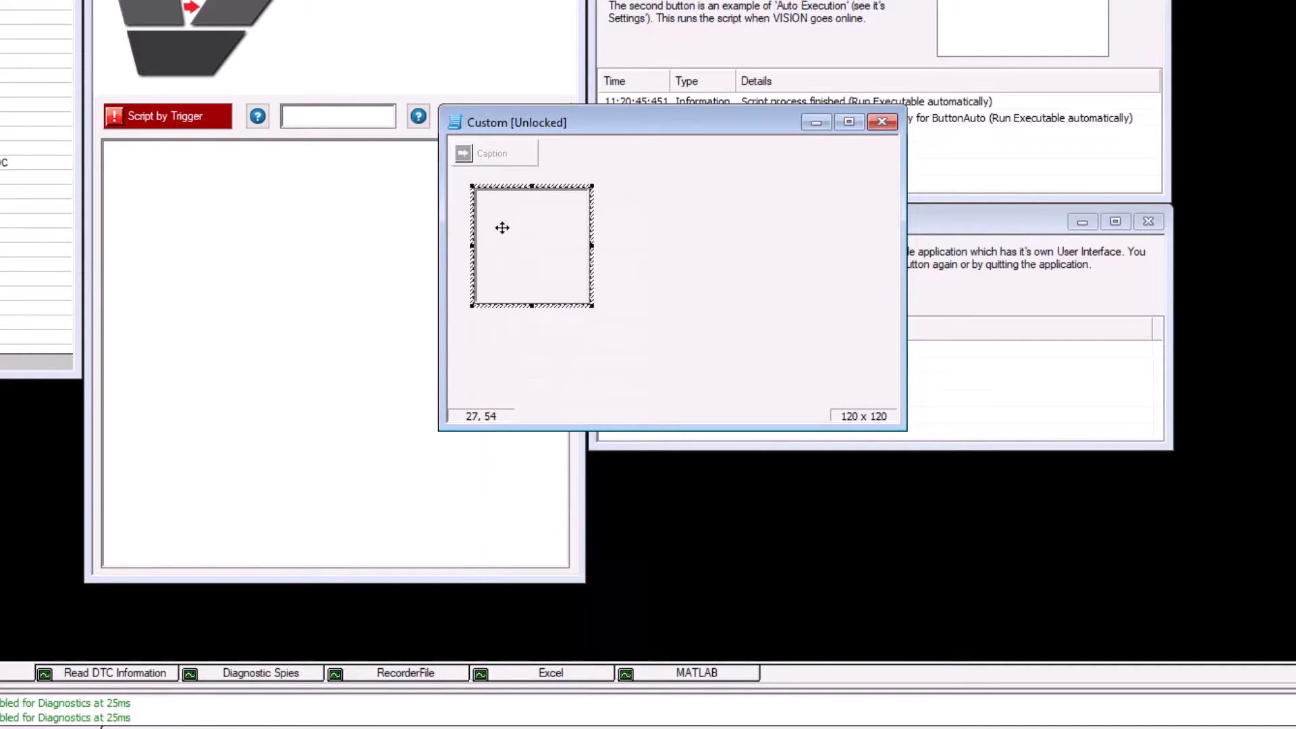
left_click_drag(502, 228, 484, 212)
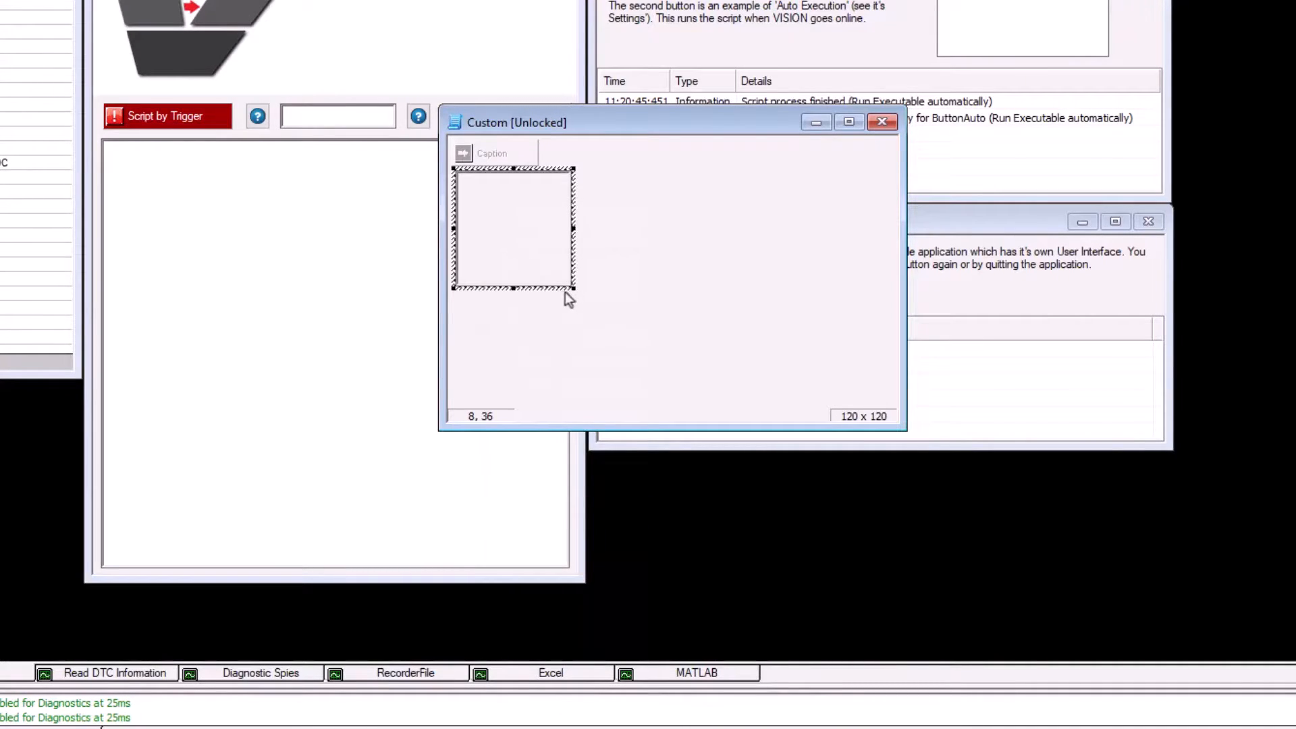
left_click_drag(572, 289, 893, 423)
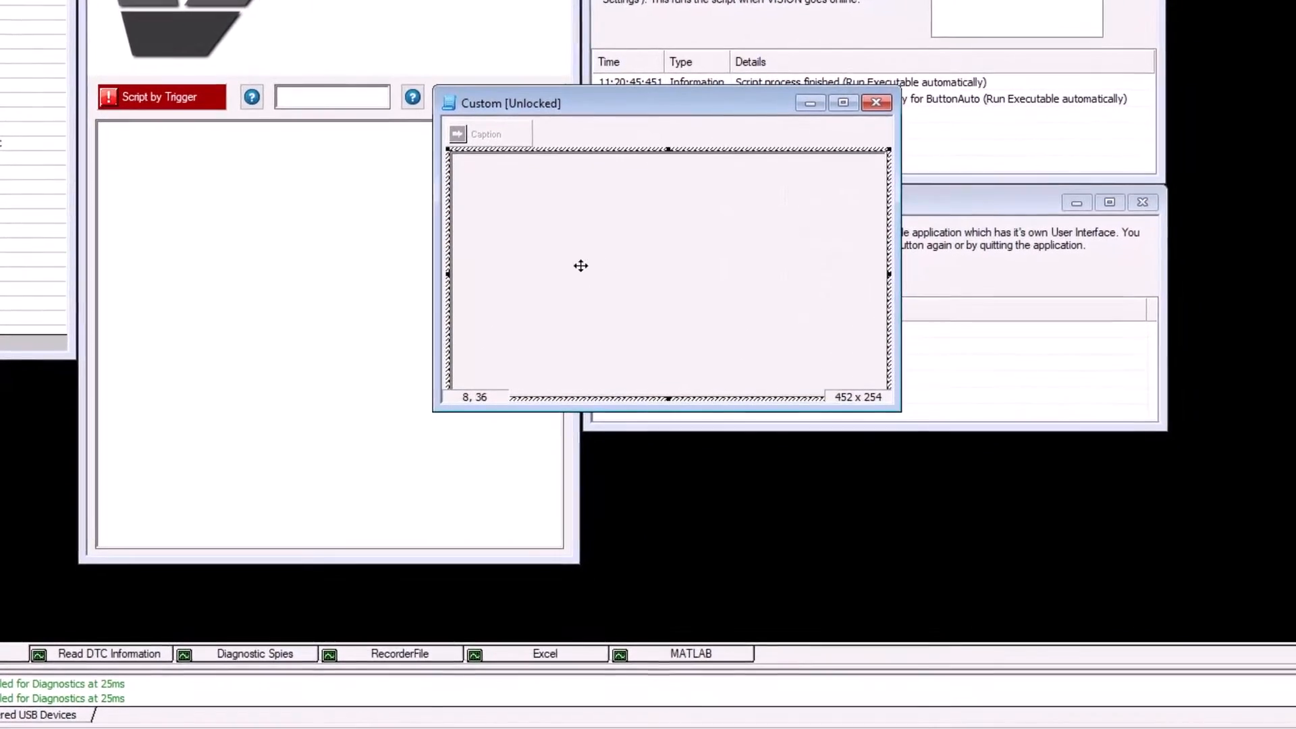
Step: Set Output Source #1 and Output Source #2 of the Output Text element to Button1:Callback ID #1
right_click(556, 191)
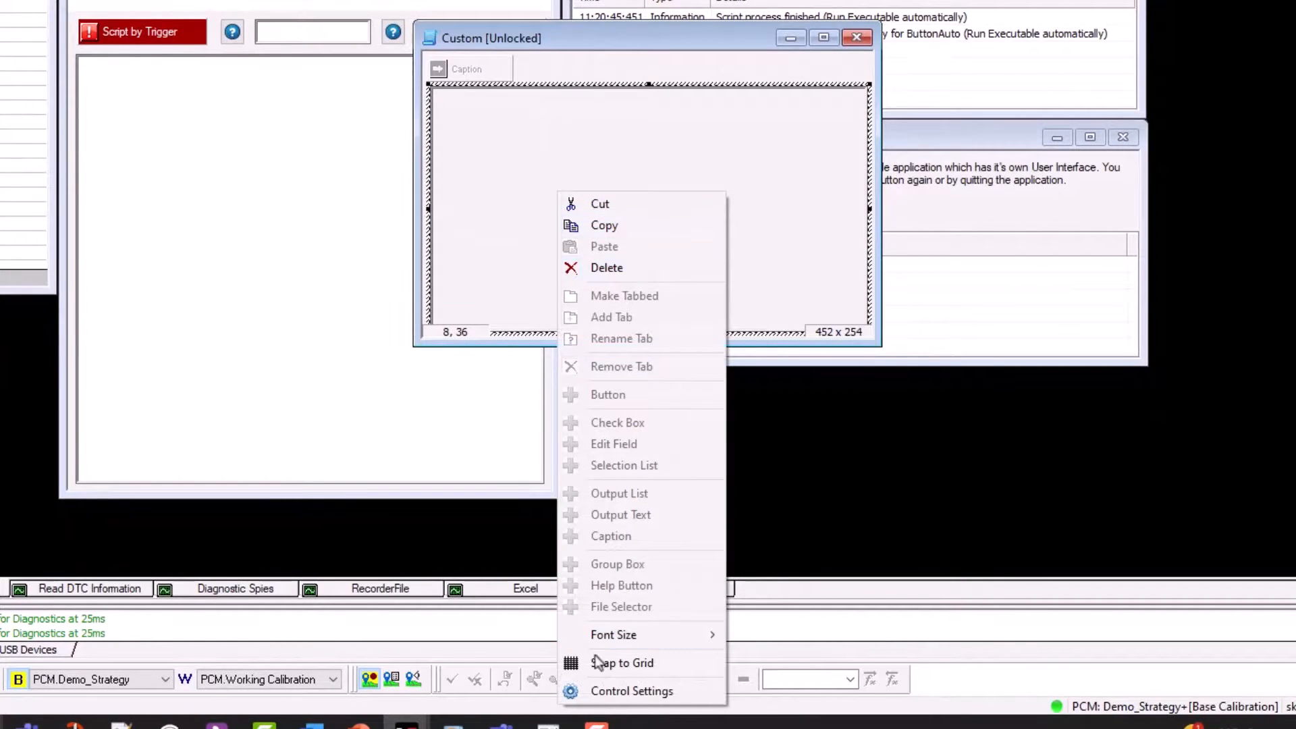
left_click(598, 691)
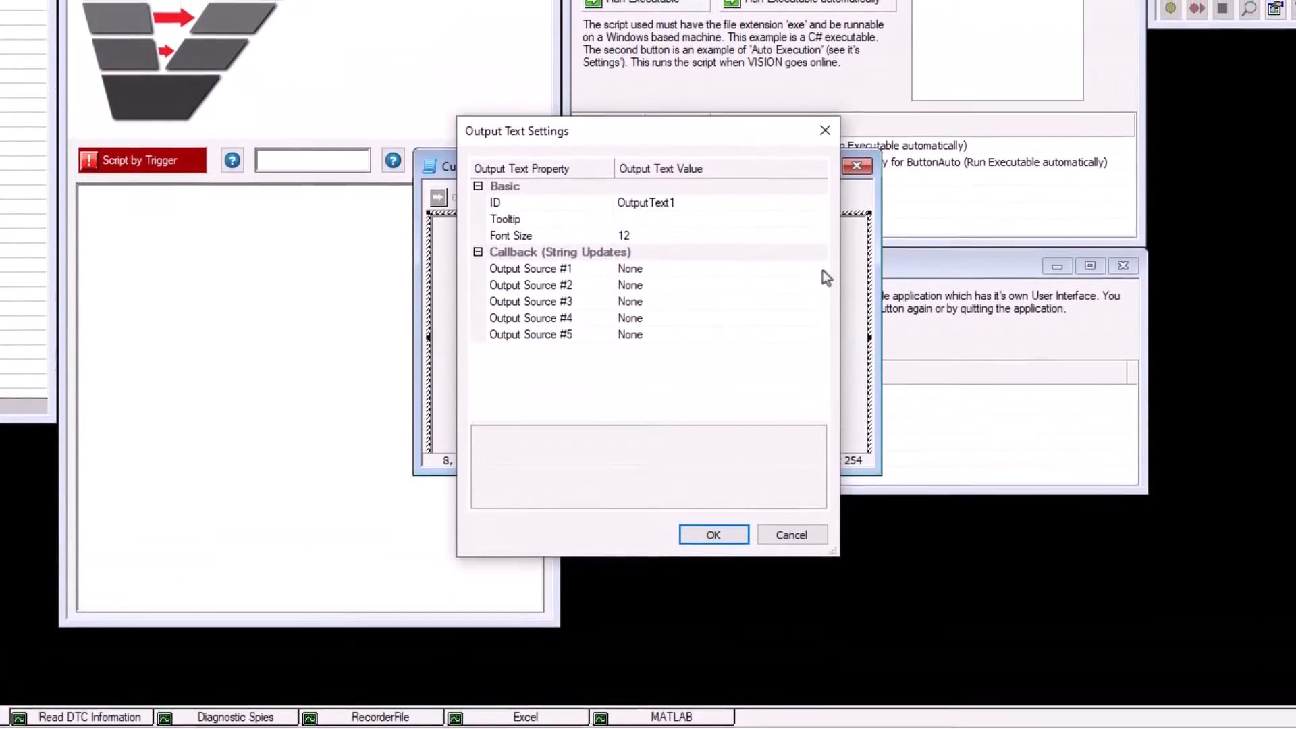
left_click(821, 261)
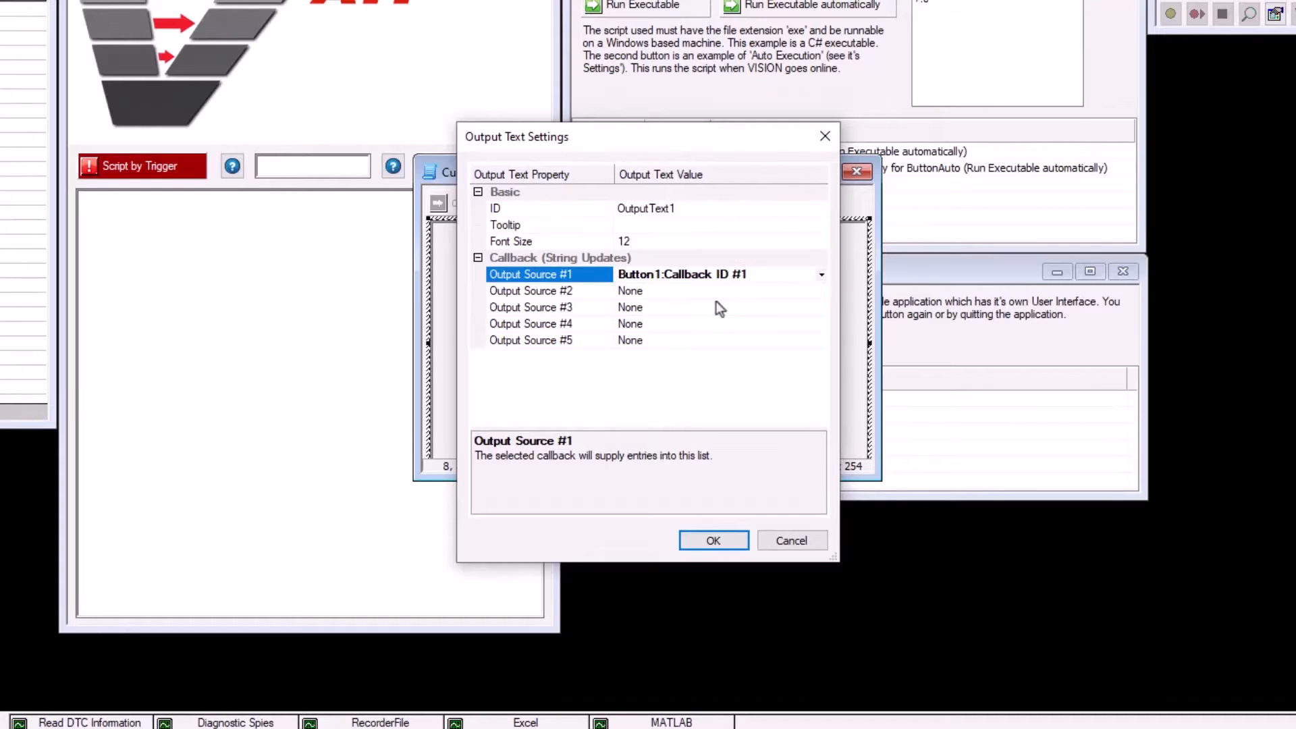
left_click(823, 295)
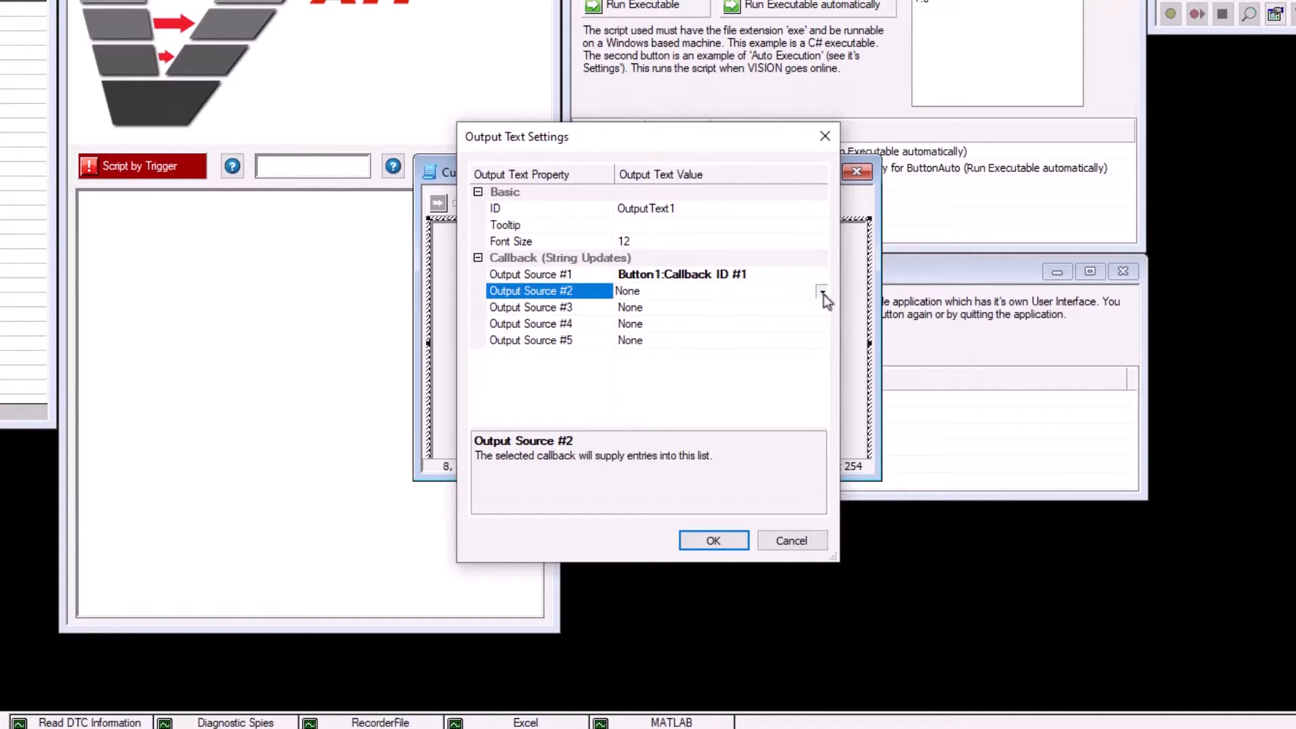
left_click(822, 293)
left_click(716, 320)
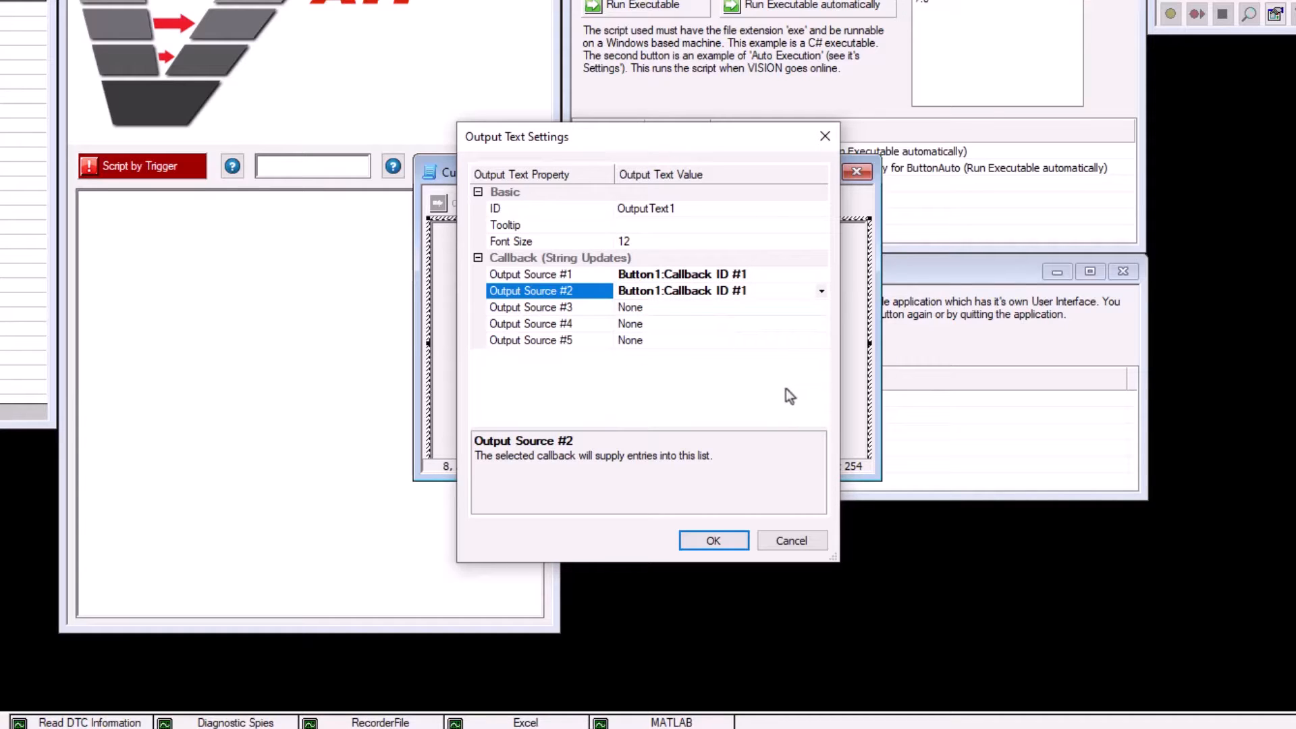
left_click(714, 540)
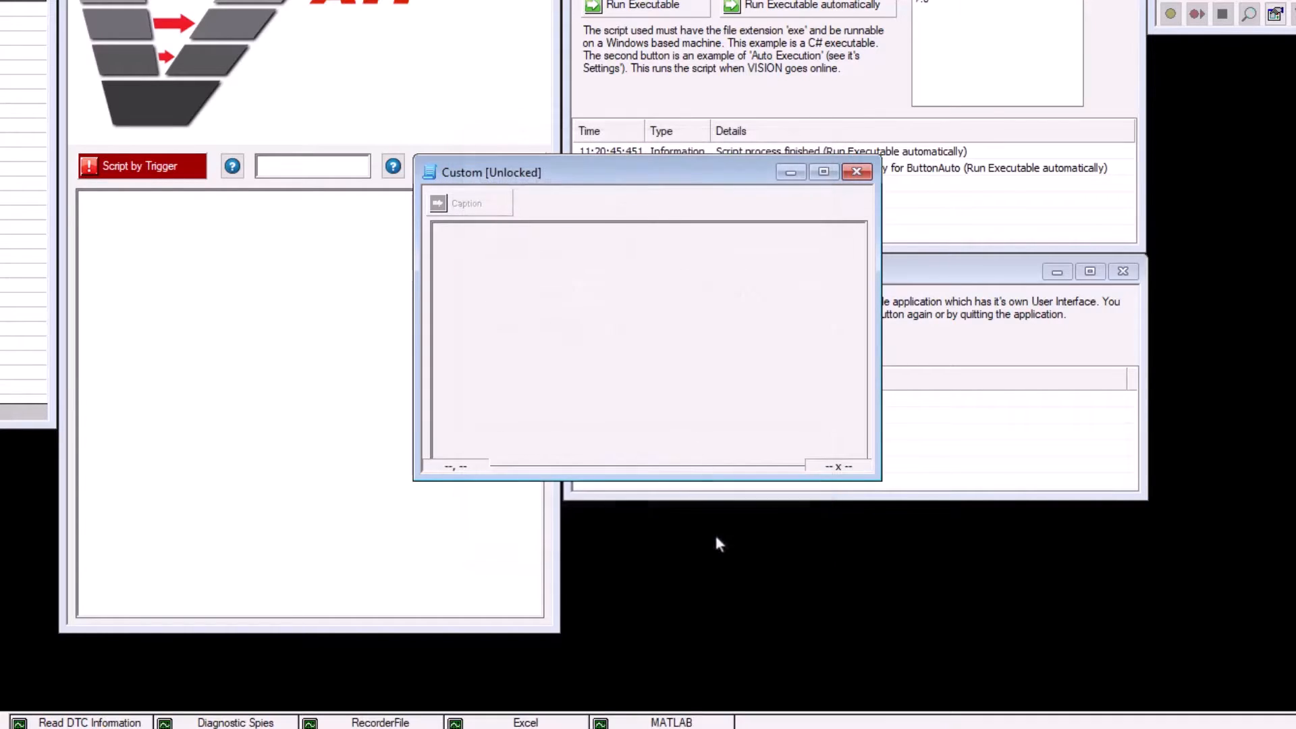
Step: Review the script file and argument list in the script configuration of the Custom control's button
left_click(472, 203)
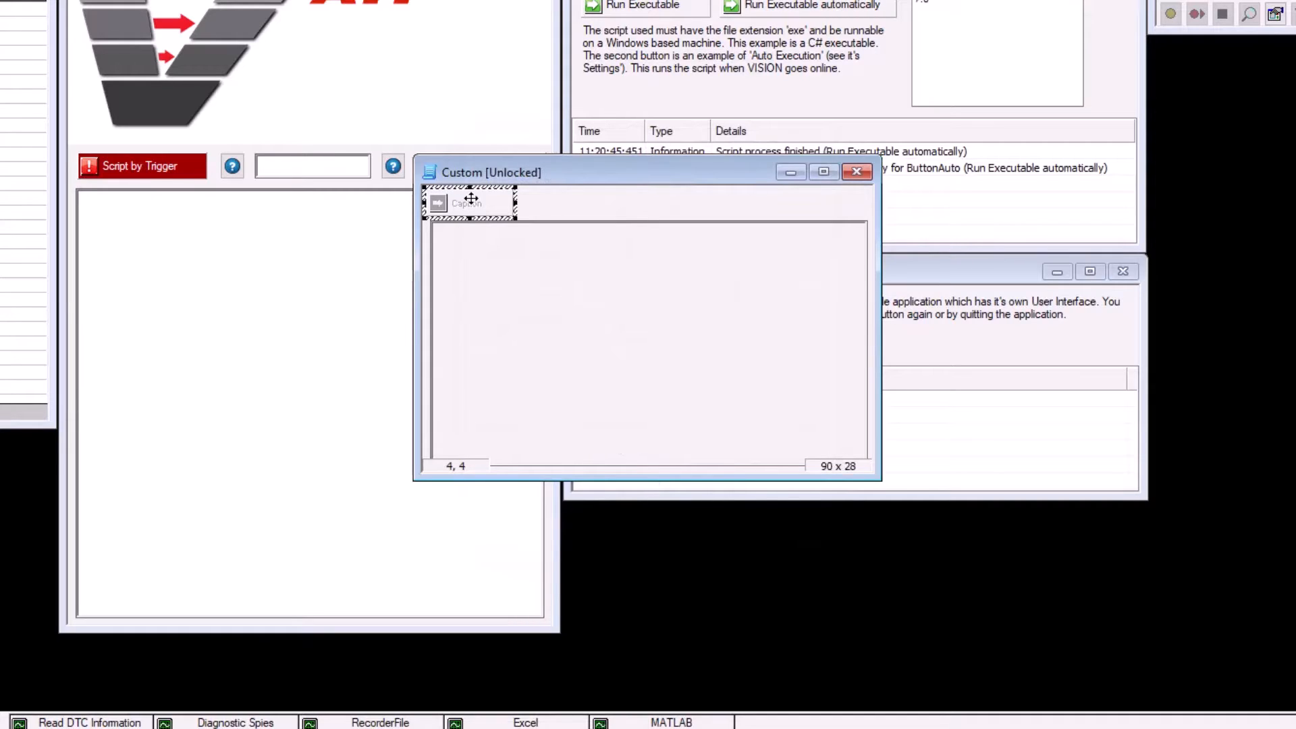
right_click(471, 200)
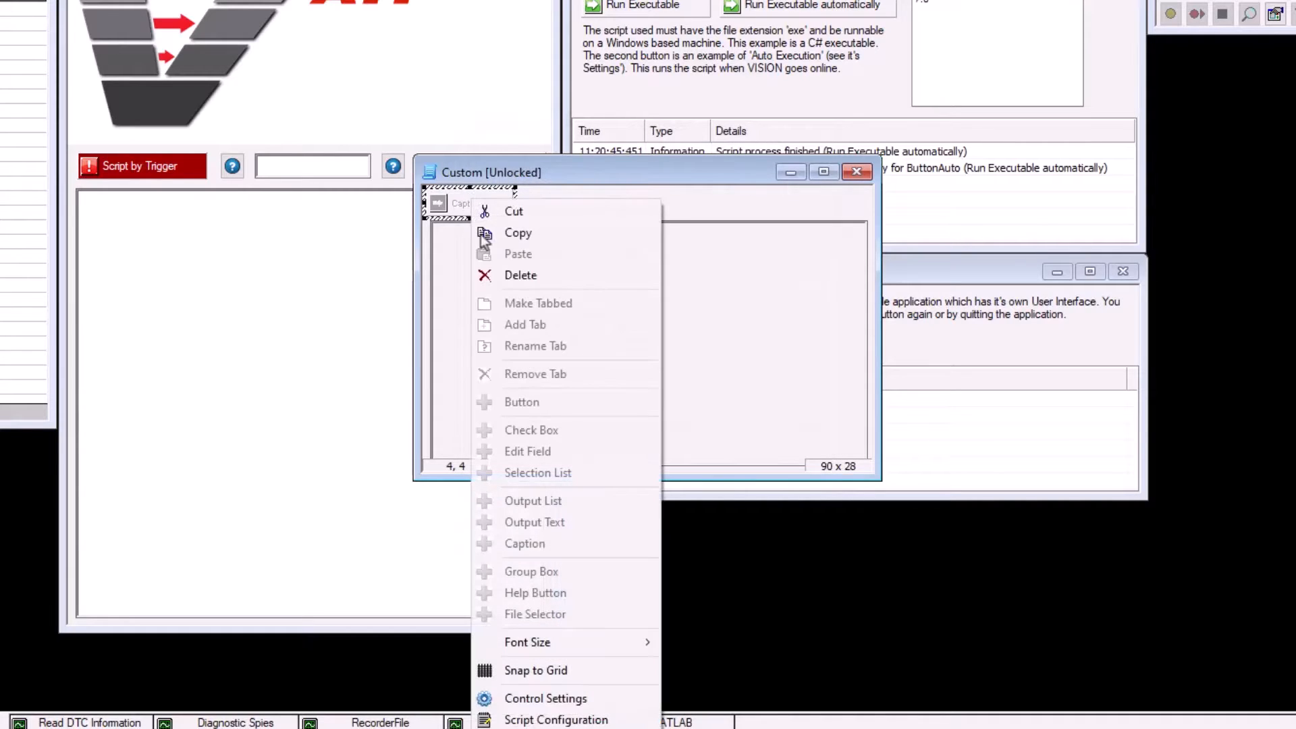
left_click(531, 719)
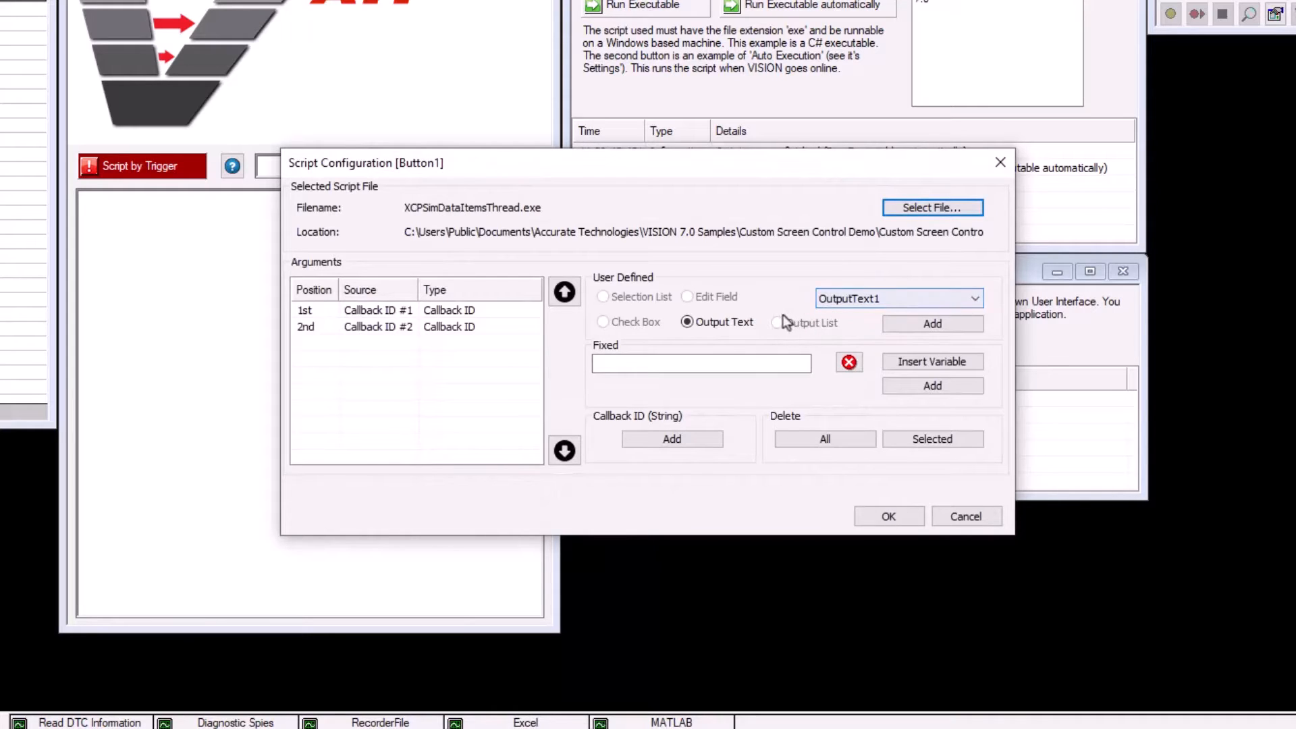
left_click(879, 517)
Step: Lock the Custom control and run the script assigned to its Caption button
right_click(595, 174)
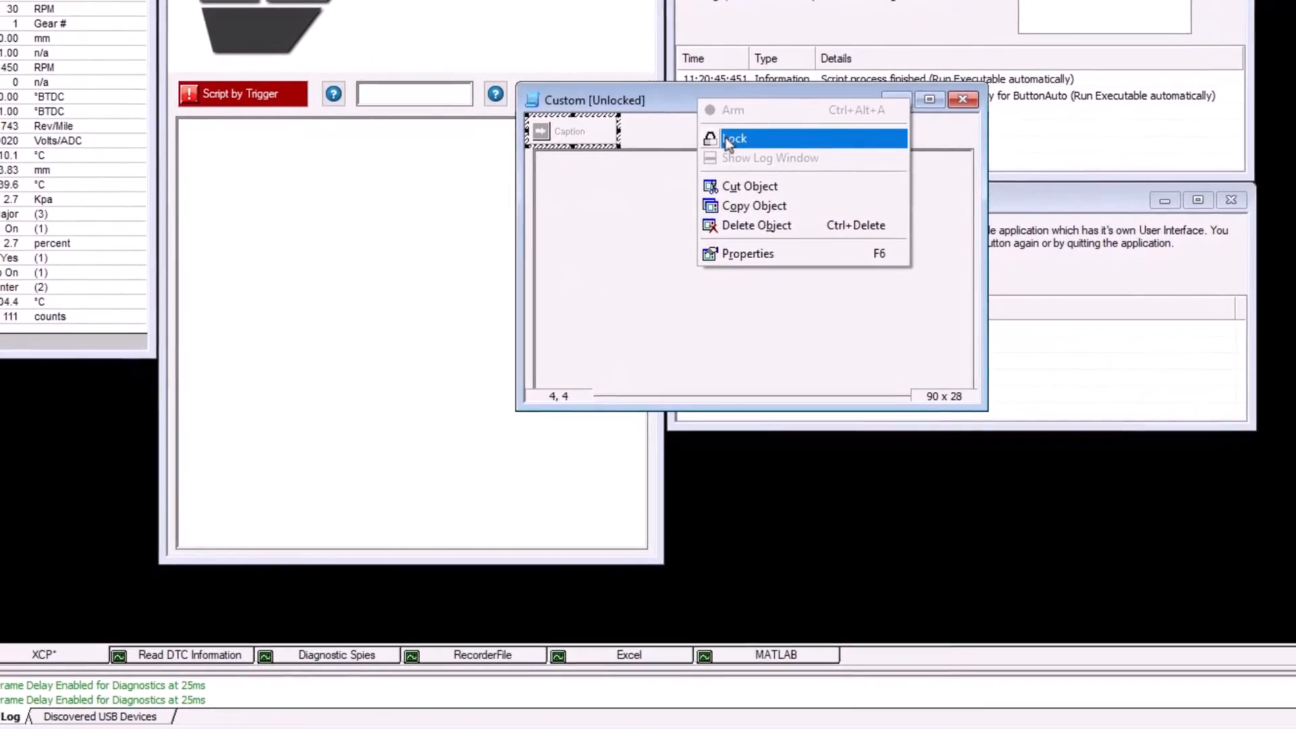
left_click(658, 162)
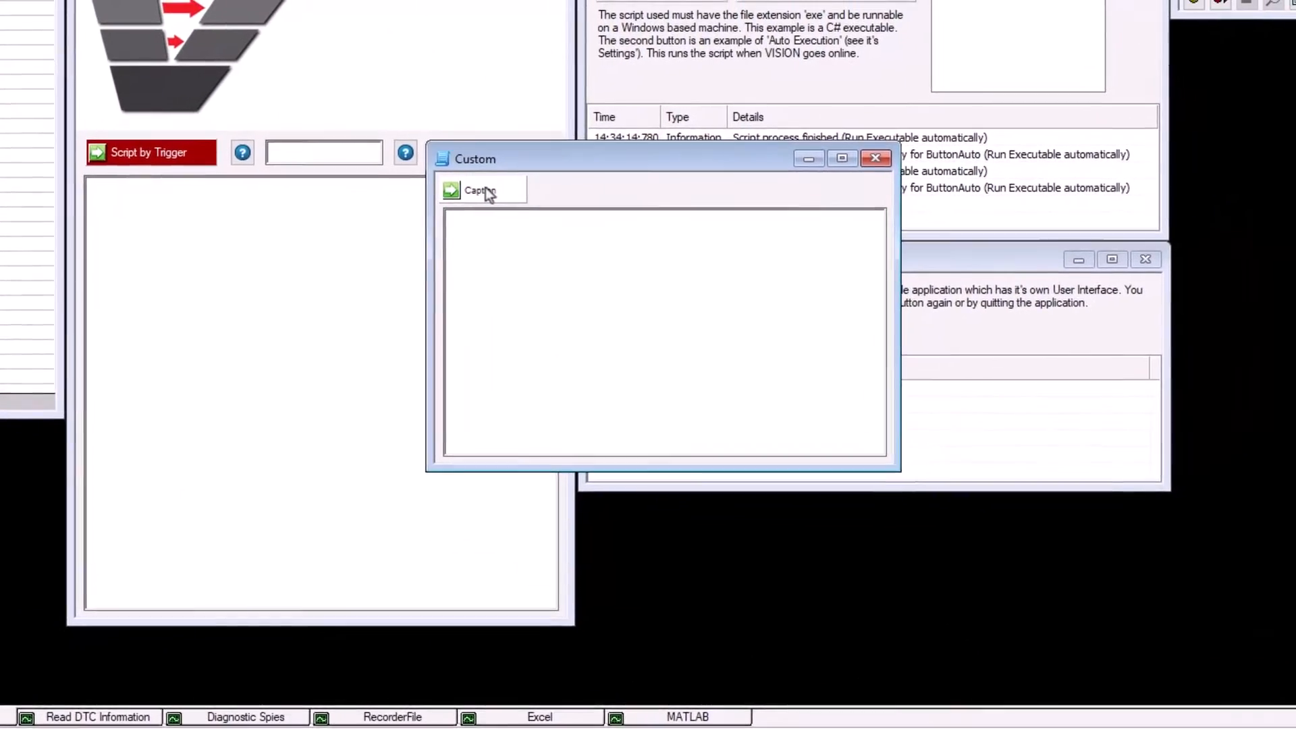
left_click(473, 202)
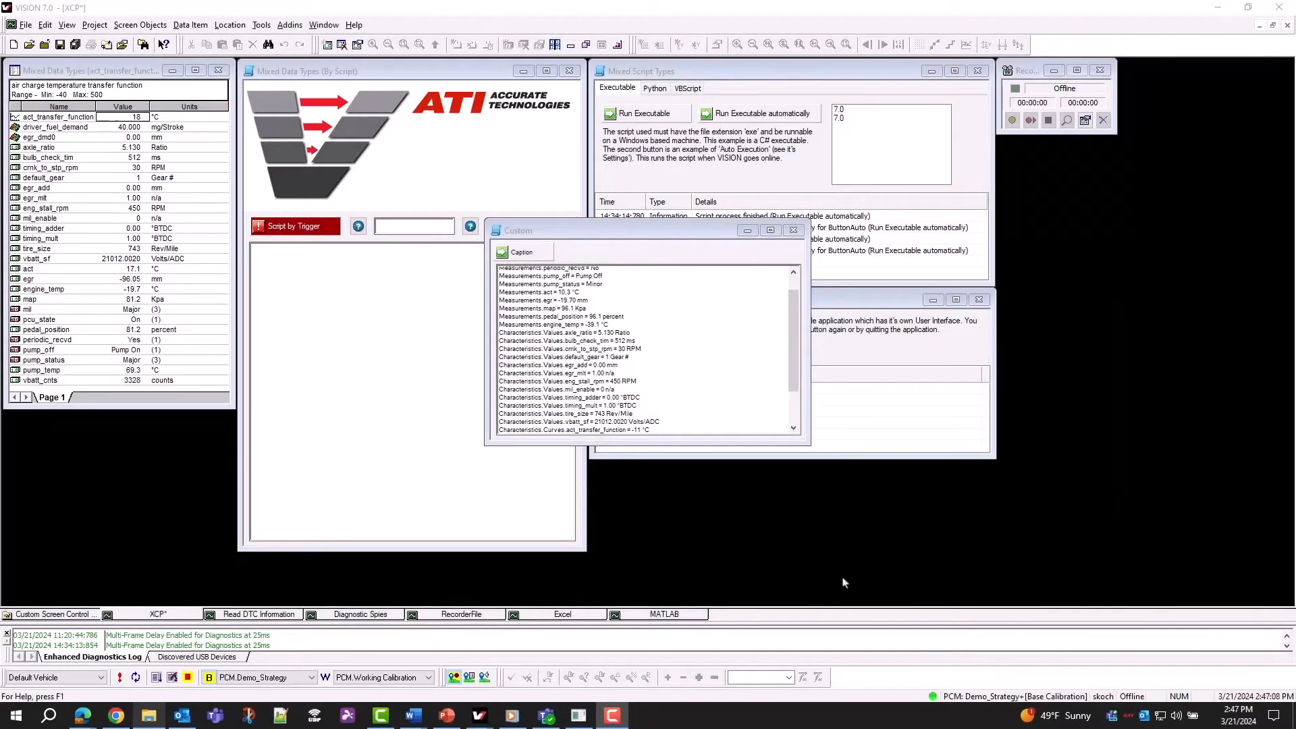
Step: Look up the Package Project command for the Custom Screen Control Demo project and return to the XCP screen
left_click(76, 615)
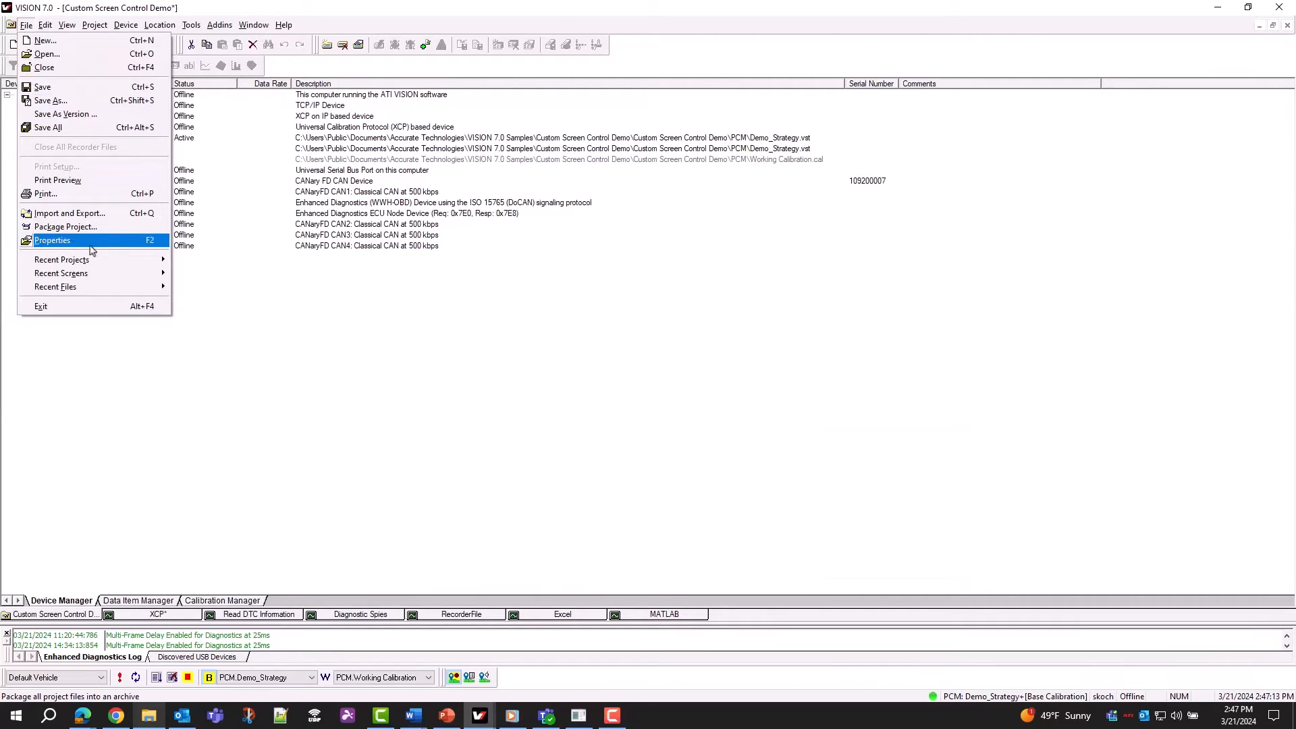
left_click(142, 615)
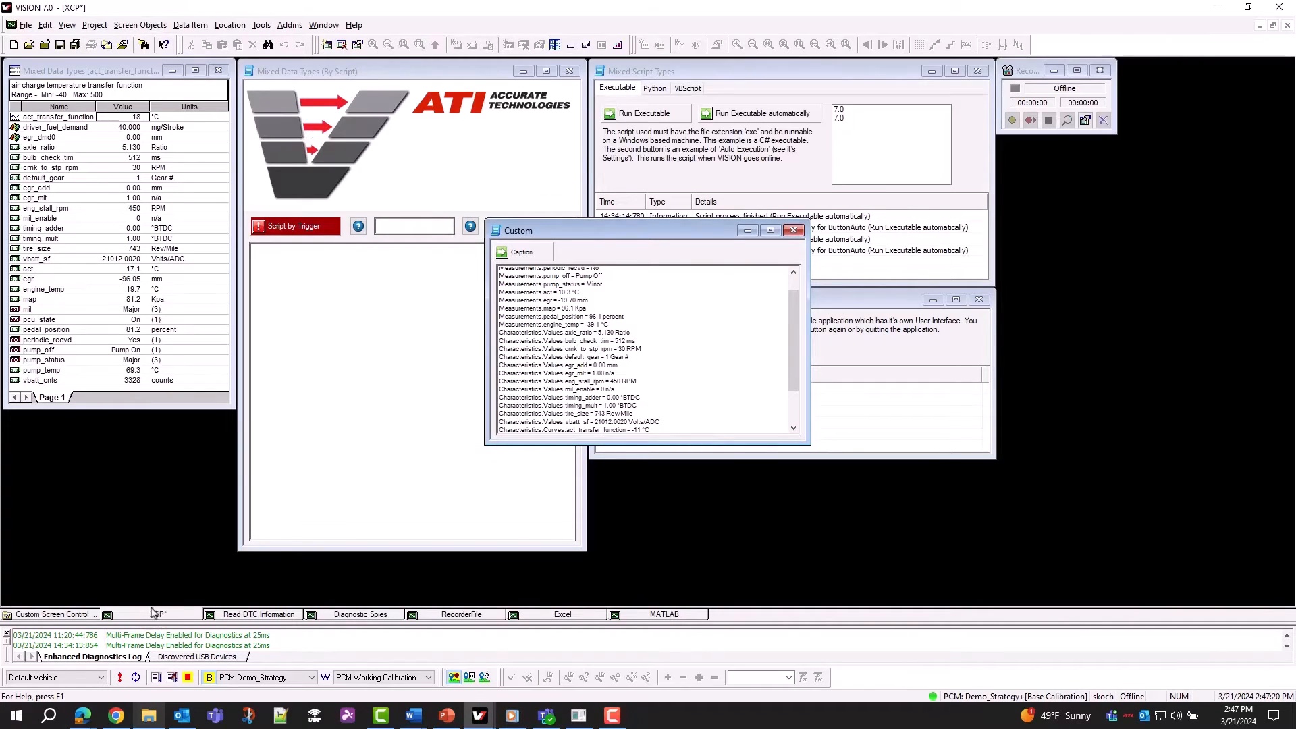
Step: Switch to File Explorer to view the XCP folder inside the Custom Screen Control Demo's CSC folder
left_click(150, 717)
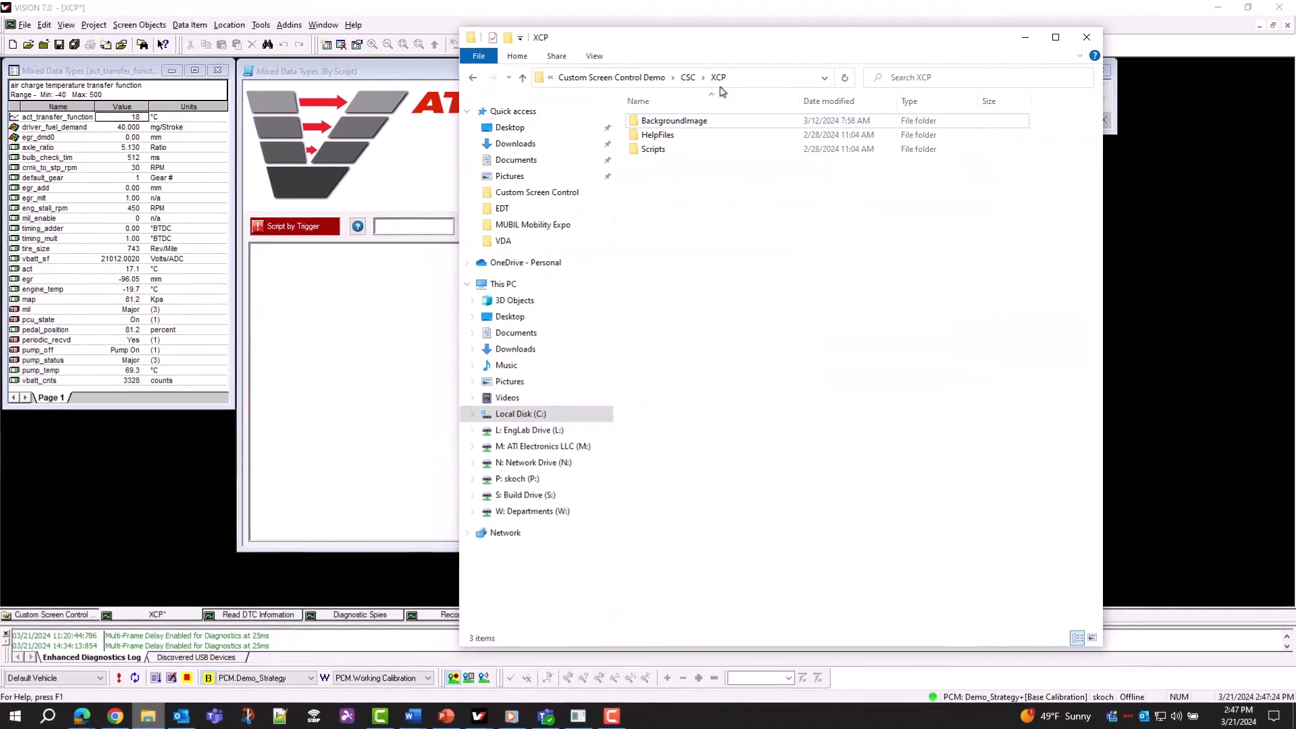